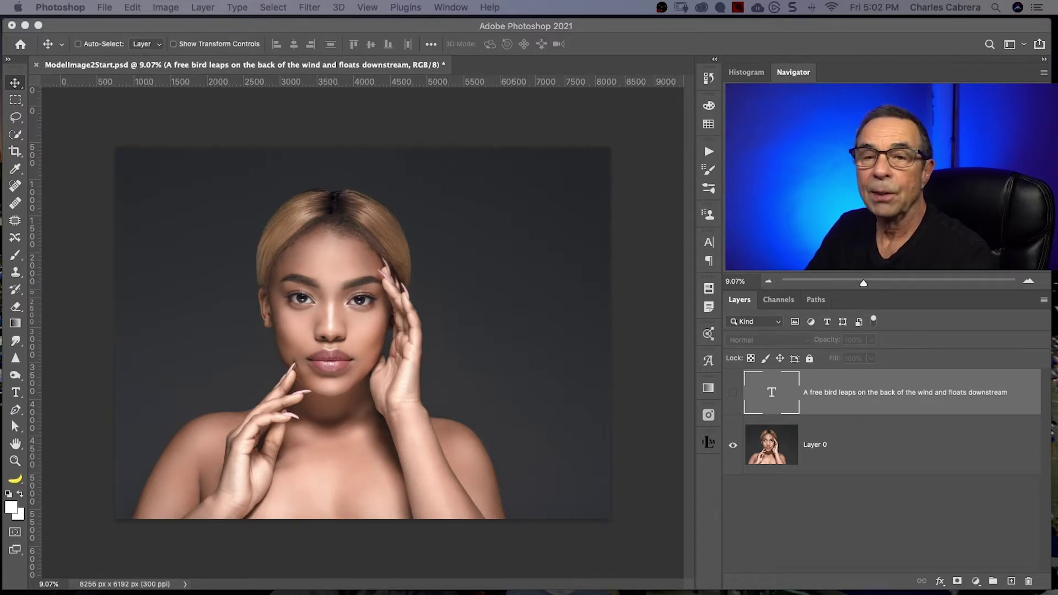
Show the hidden text layer, stretch its text box over the whole photo and enlarge the font so the text fills the canvas
click(733, 393)
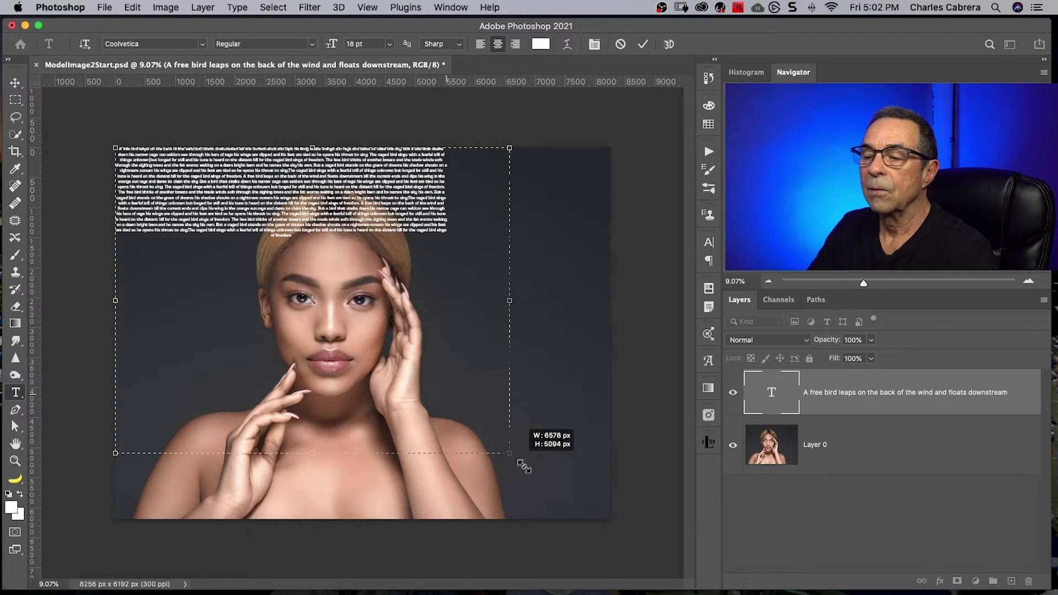
drag(523, 464, 610, 518)
drag(332, 44, 349, 50)
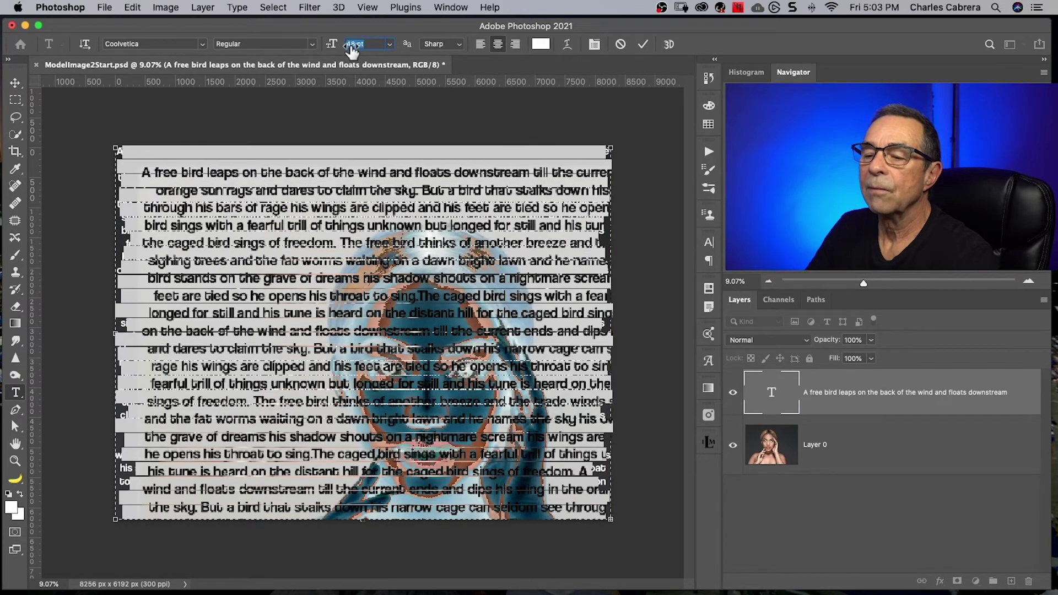
drag(349, 49, 347, 49)
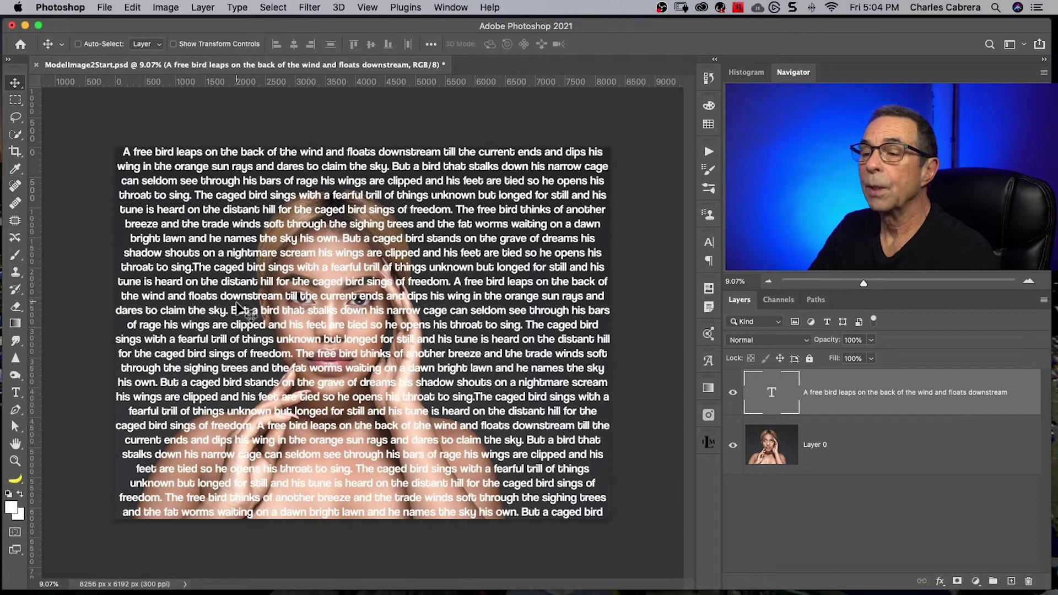
Save the document on the computer as ModelImage2Start.psd in the VideoDemoImage folder, in Photoshop format with layers
click(104, 8)
click(148, 153)
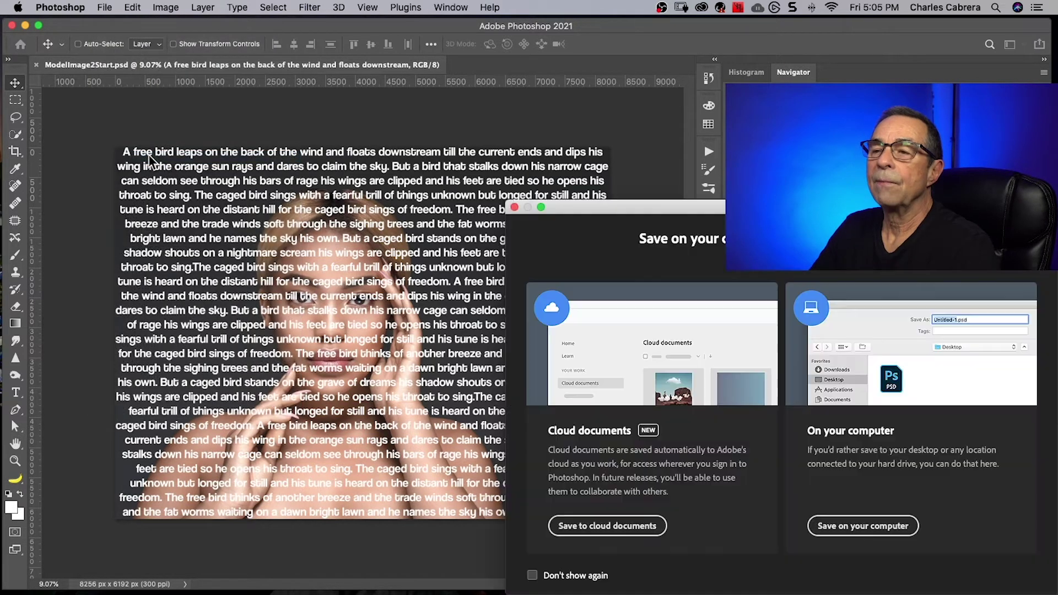
click(852, 524)
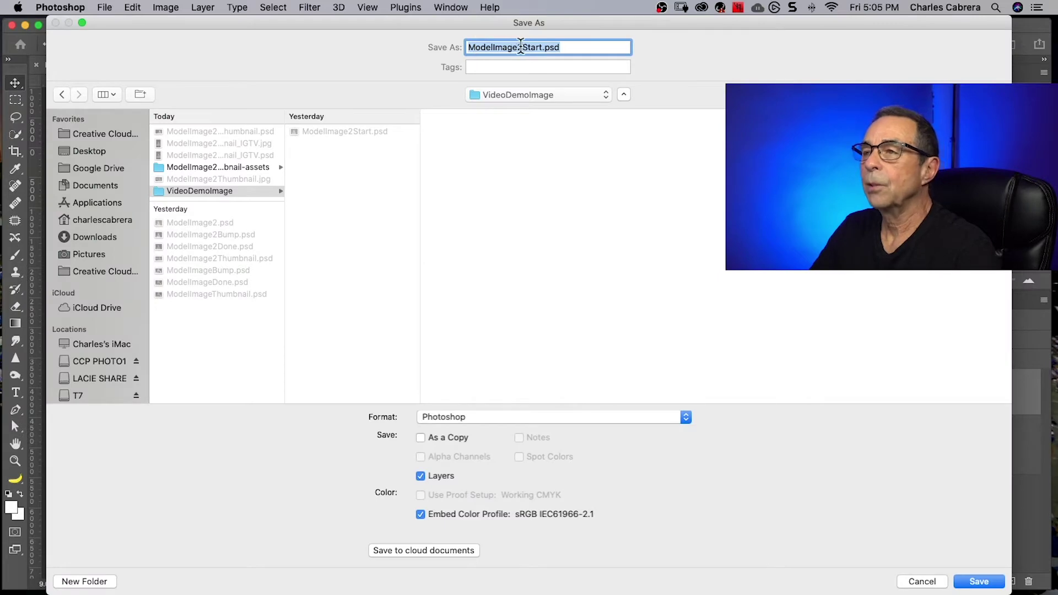
click(979, 582)
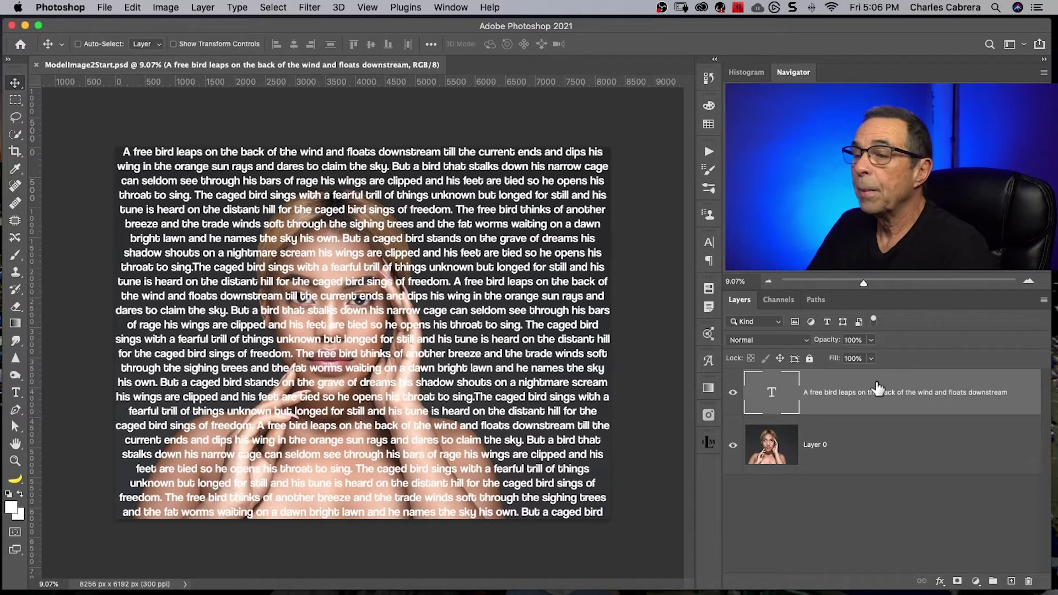
Save another version of the document on the computer as ModelImage2StartBump.psd in the VideoDemoImage folder
click(105, 8)
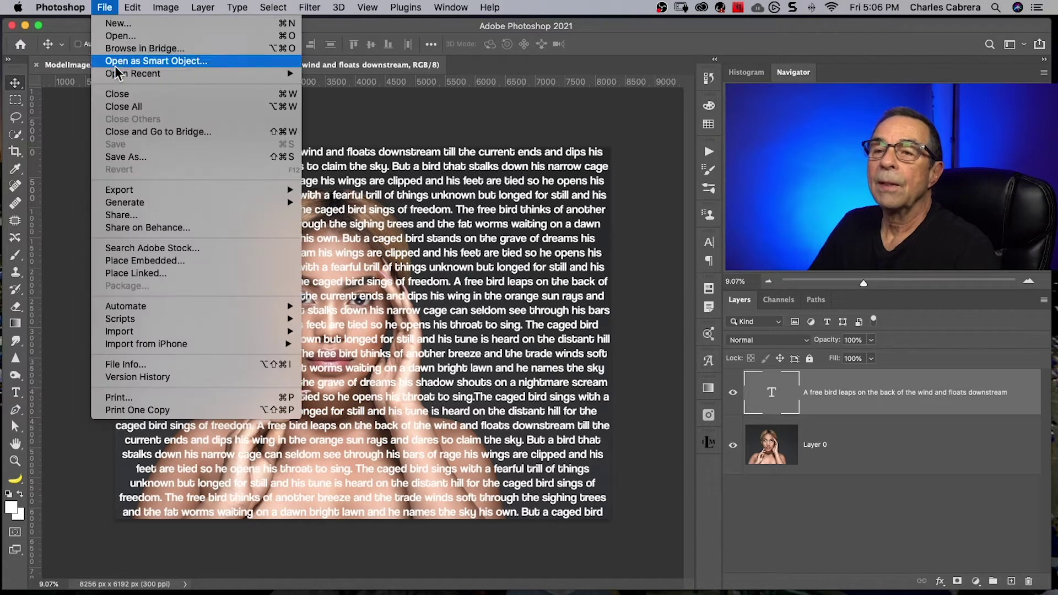
click(121, 157)
click(862, 523)
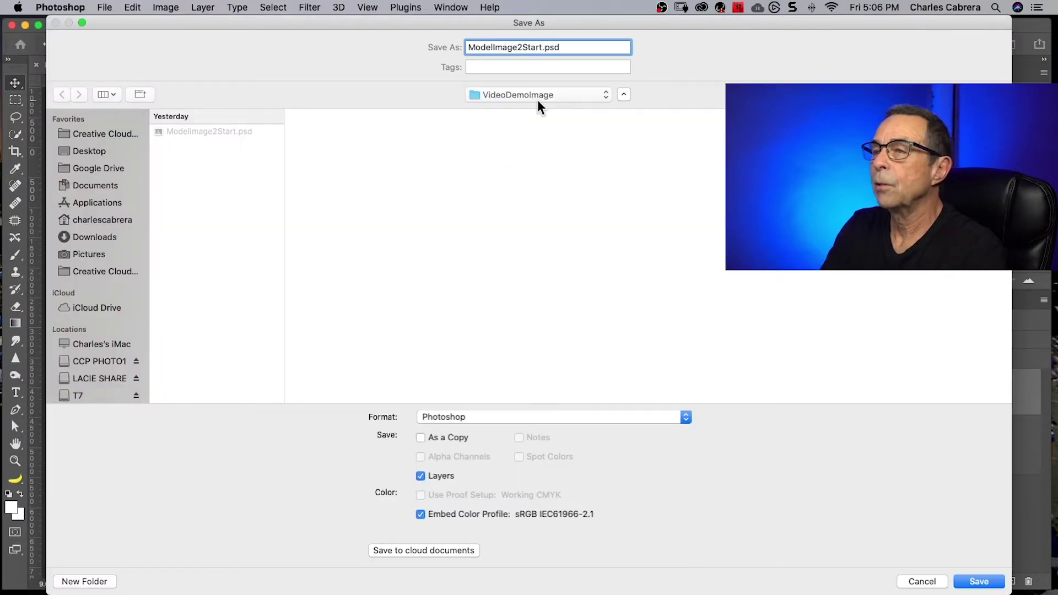
text(Bump)
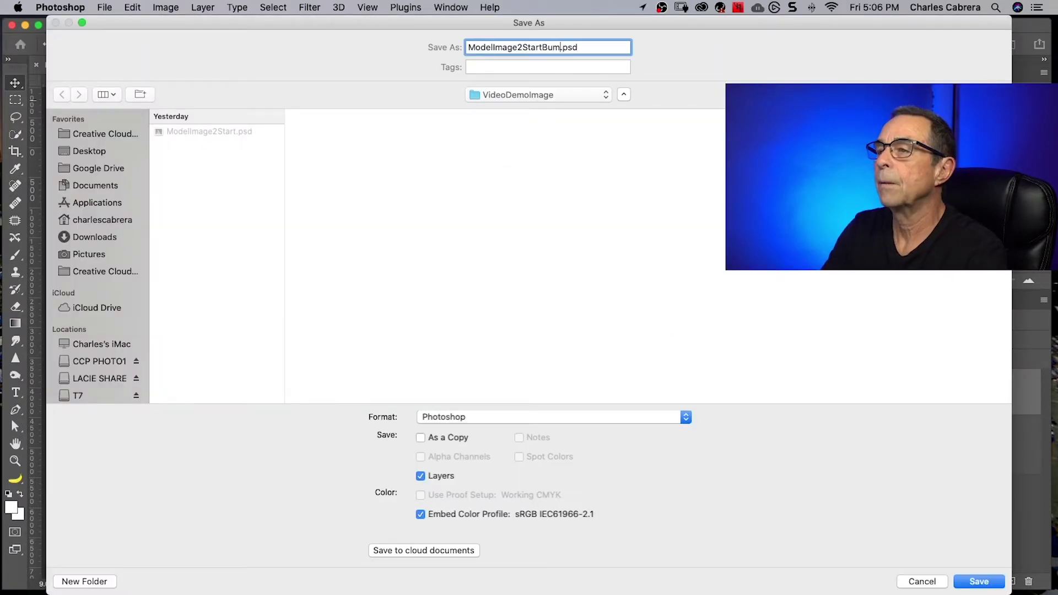
key(Return)
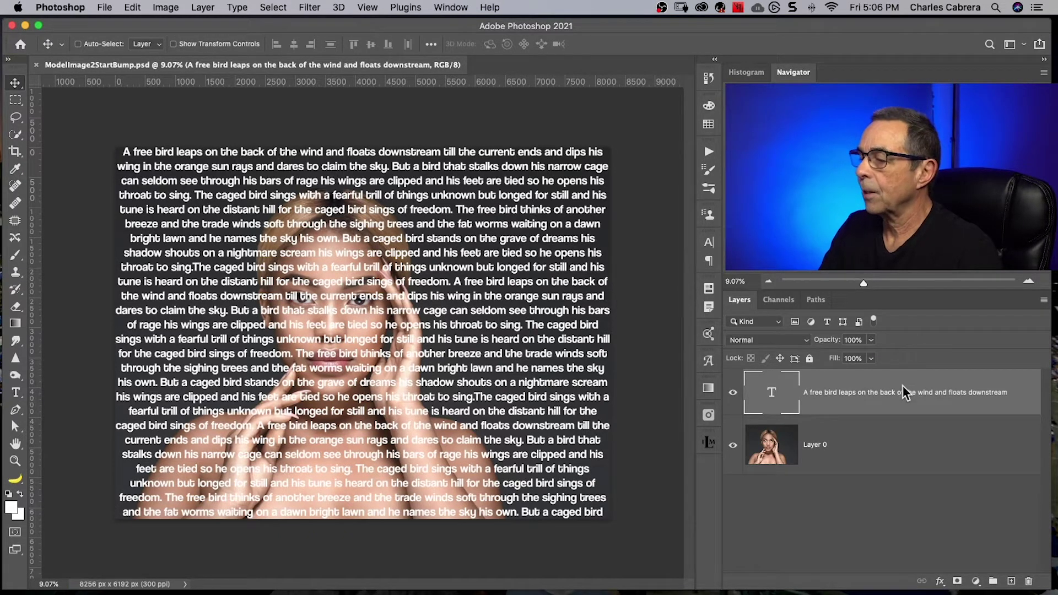
Delete the text layer from the bump document and duplicate the portrait layer, Layer 0
key(BackSpace)
key(super)
key(super+j)
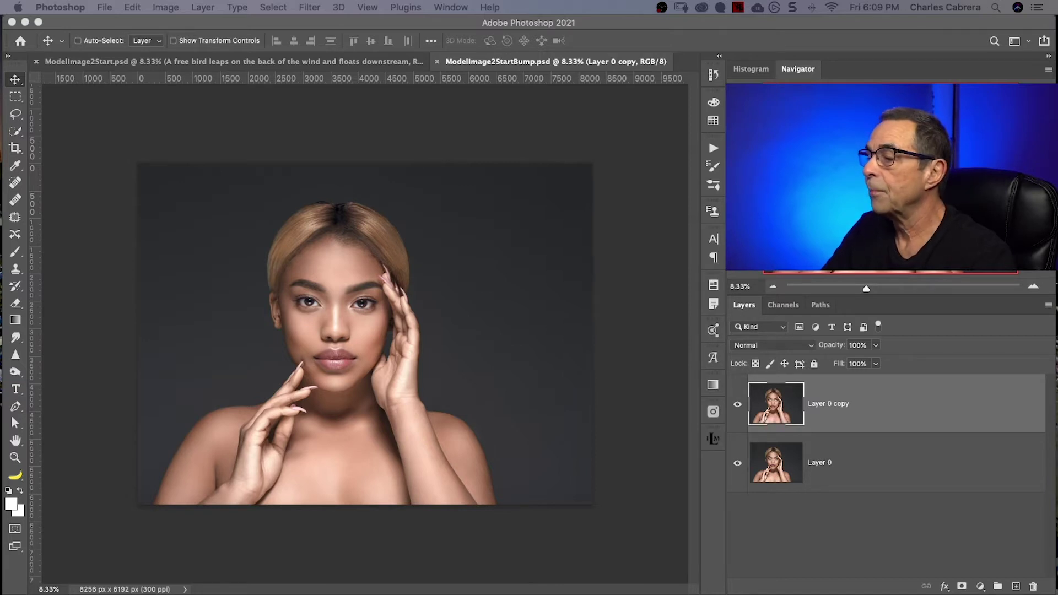
Convert the duplicated portrait layer, Layer 0 copy, to a smart object
click(887, 403)
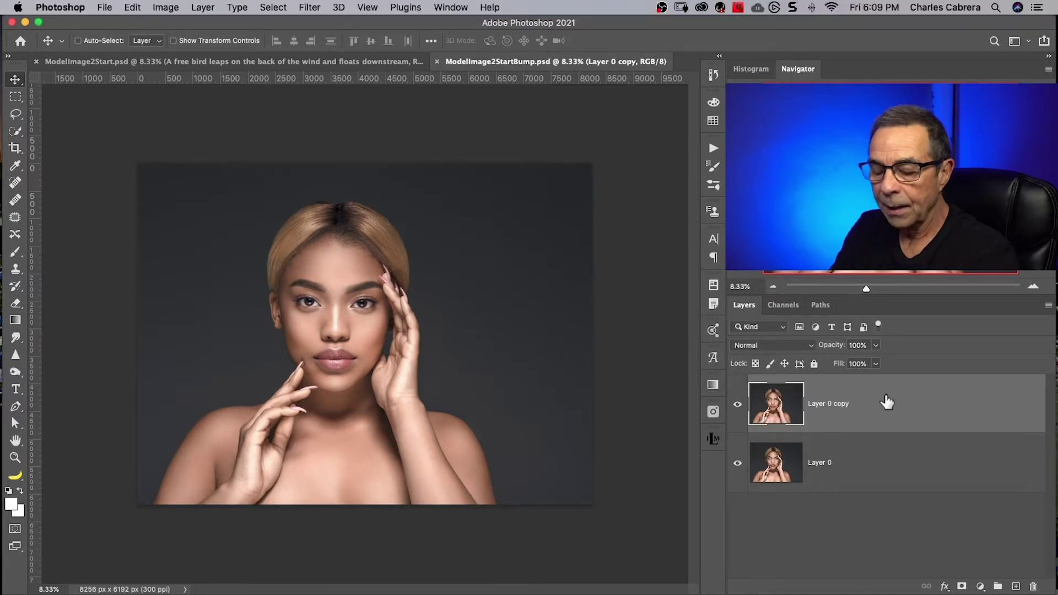
right_click(887, 402)
click(757, 197)
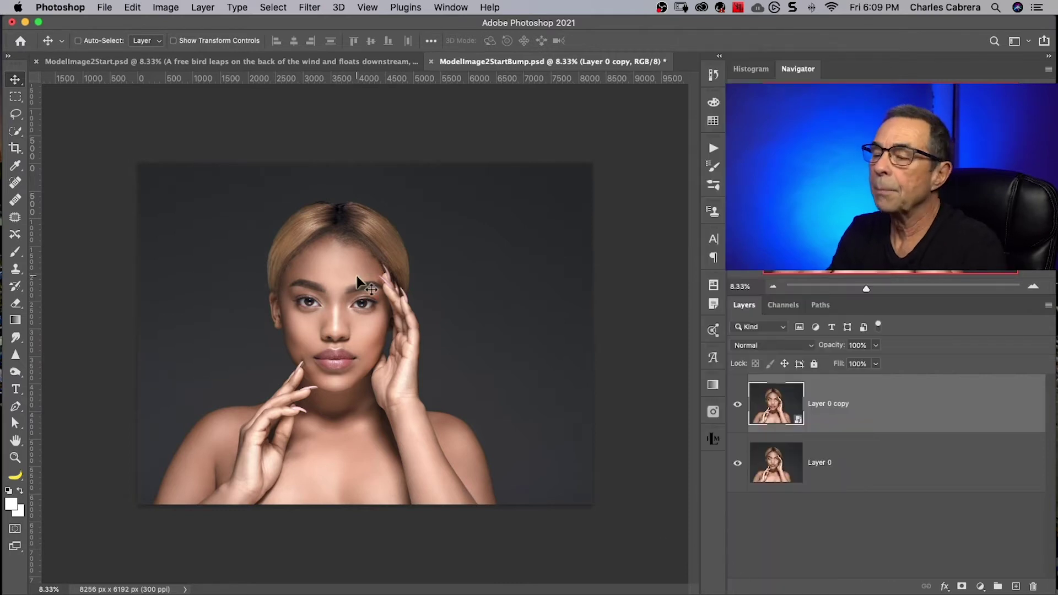
Desaturate the Layer 0 copy smart object with a Hue/Saturation adjustment, setting Saturation to -100
click(164, 7)
mouse_move(192, 45)
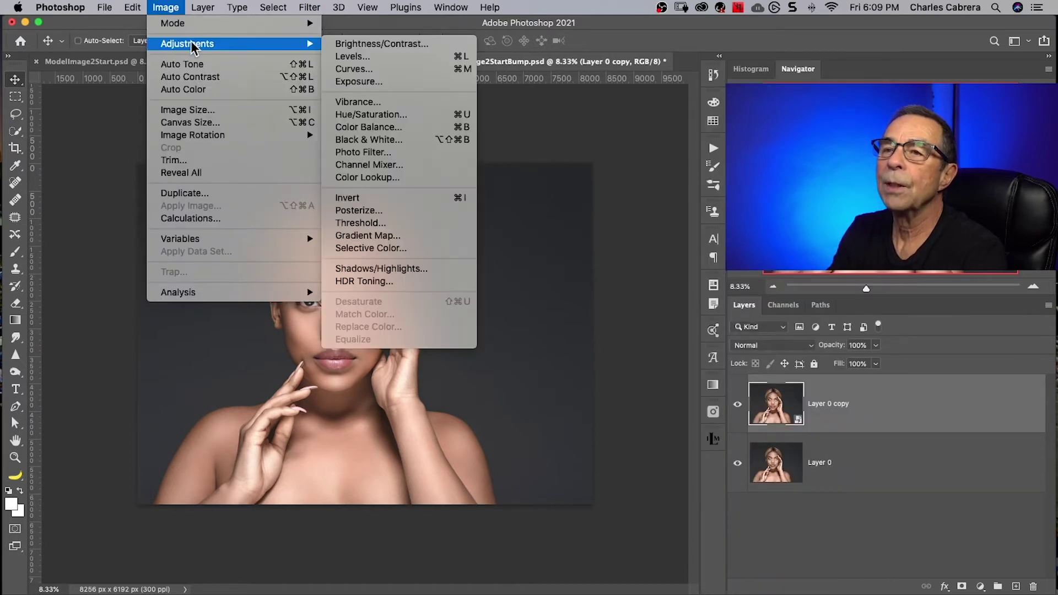
click(364, 113)
drag(498, 249, 409, 241)
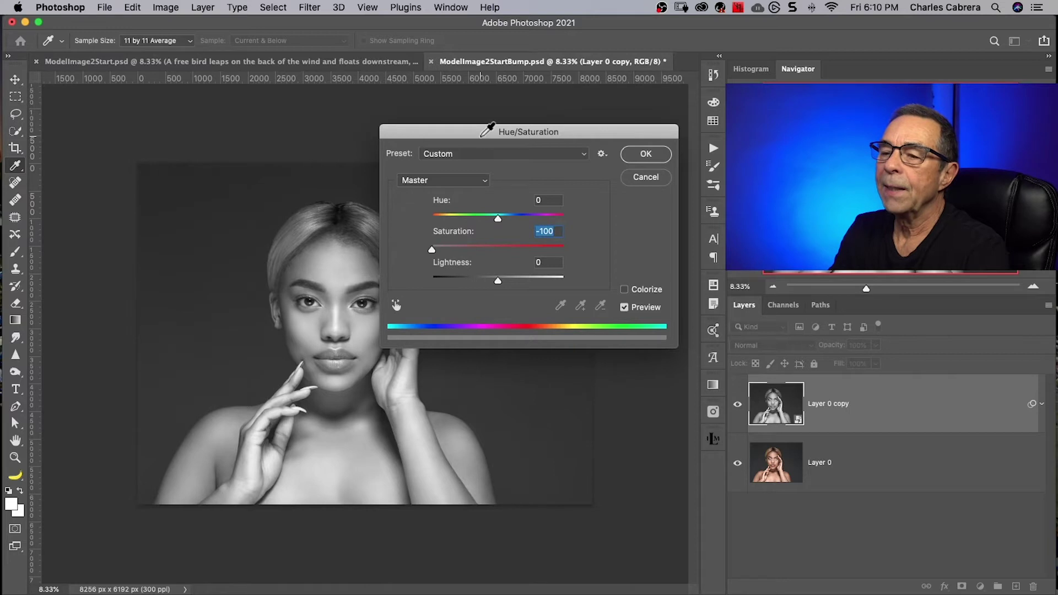
drag(621, 134, 633, 113)
click(649, 132)
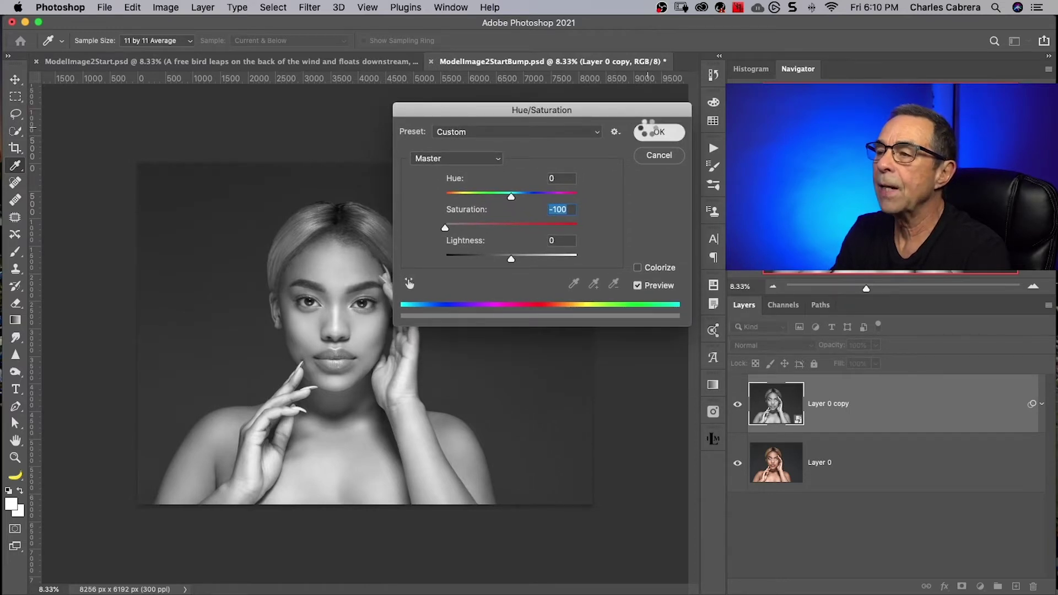
Apply the Camera Raw Filter to the desaturated layer with Texture set to -100
key(super+equal)
key(v)
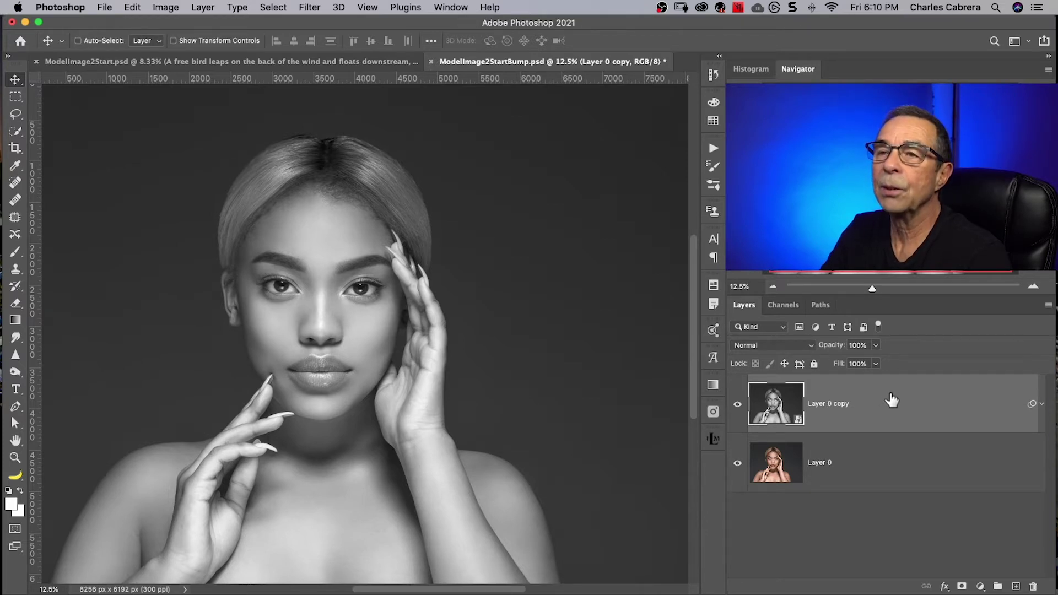
click(308, 9)
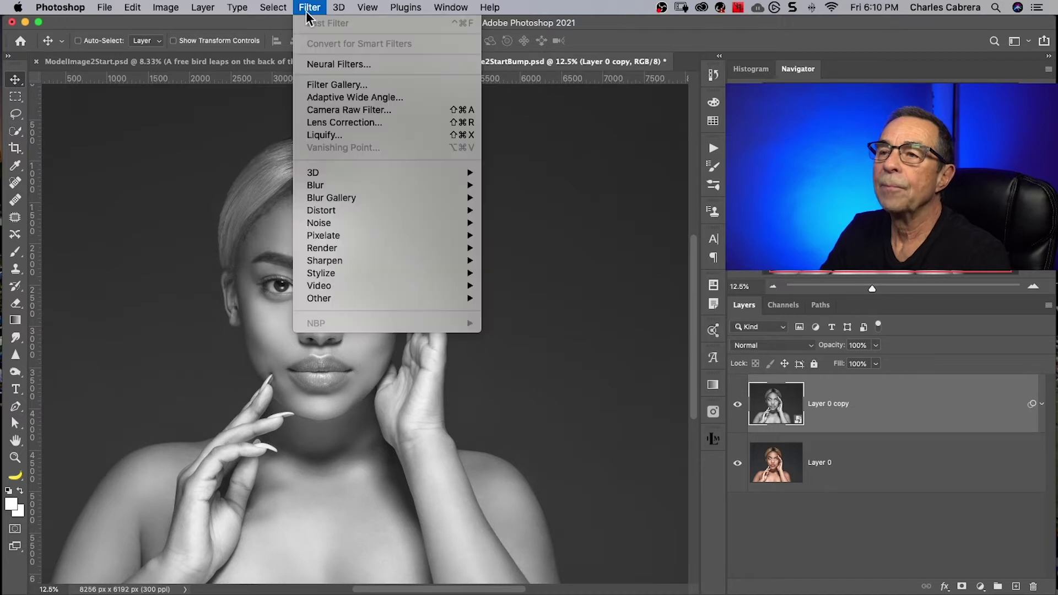
click(315, 109)
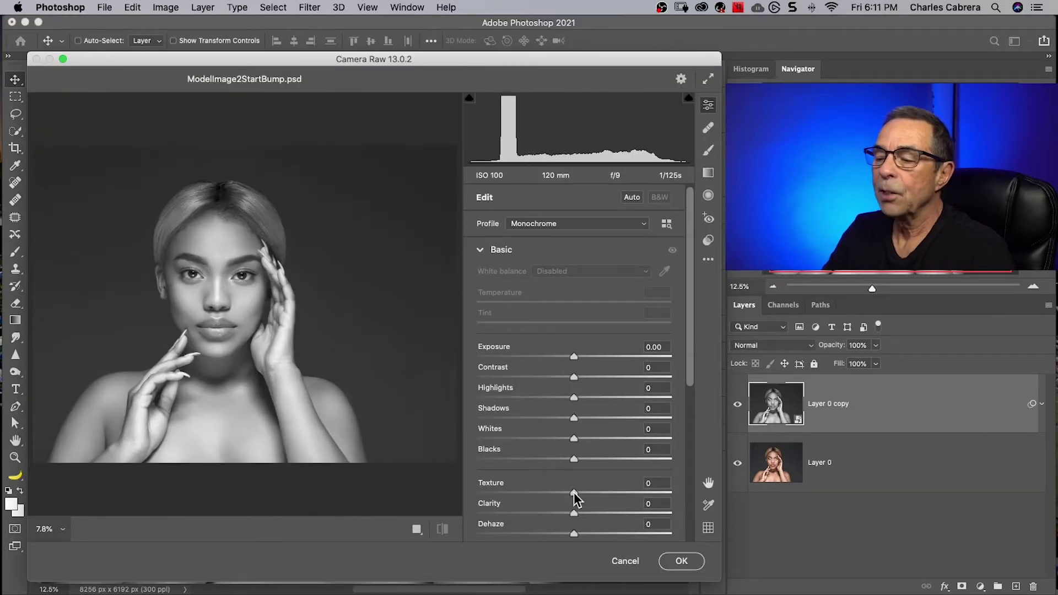
drag(574, 498, 473, 491)
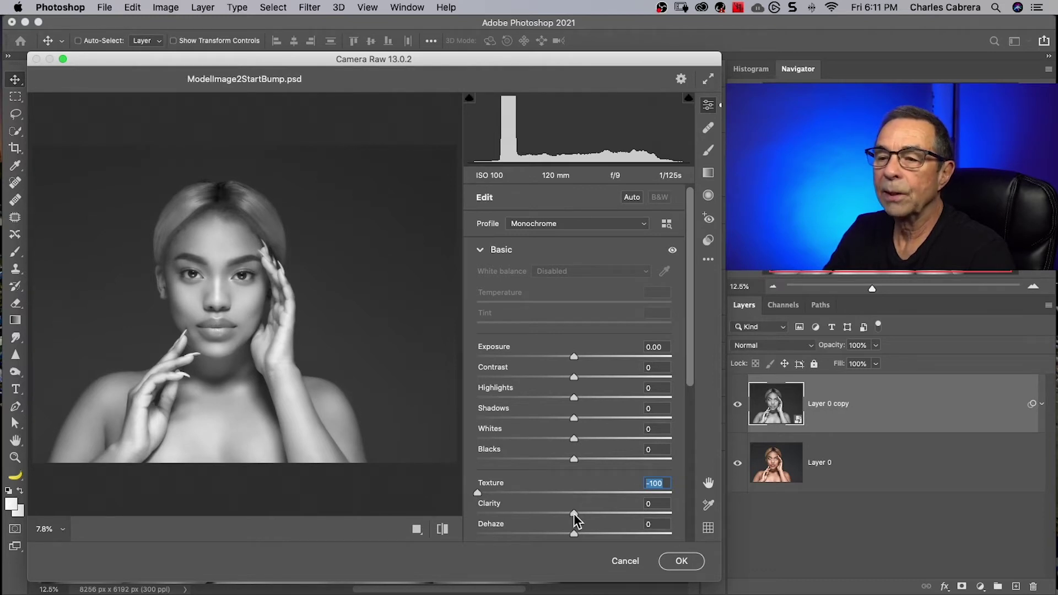
click(666, 557)
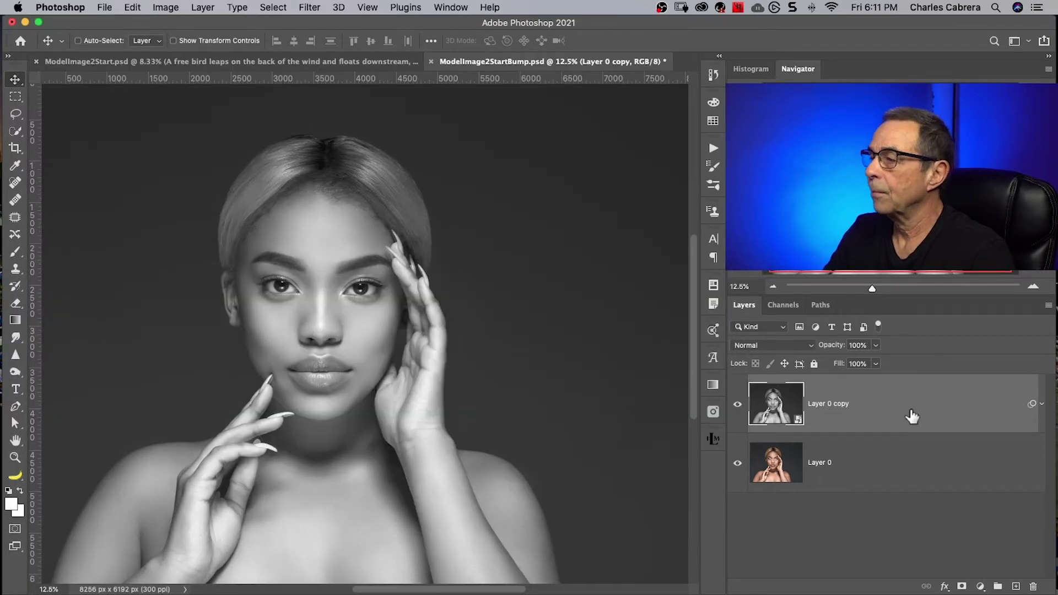
Duplicate the desaturated smart object layer, naming the lower one "gray" and the upper one "Blur"
drag(963, 416, 1019, 588)
double_click(829, 462)
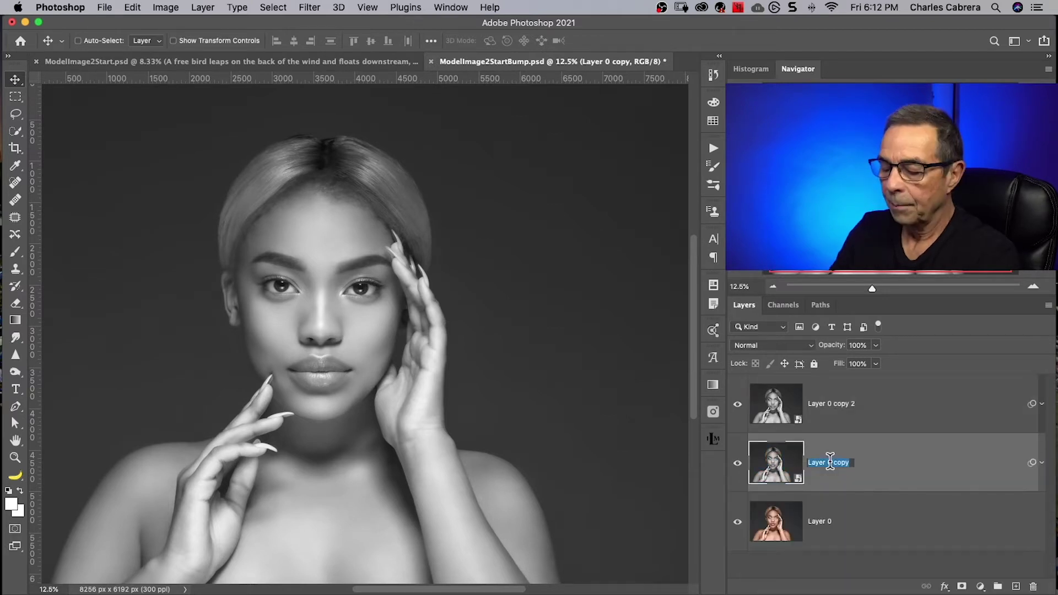
text(gray)
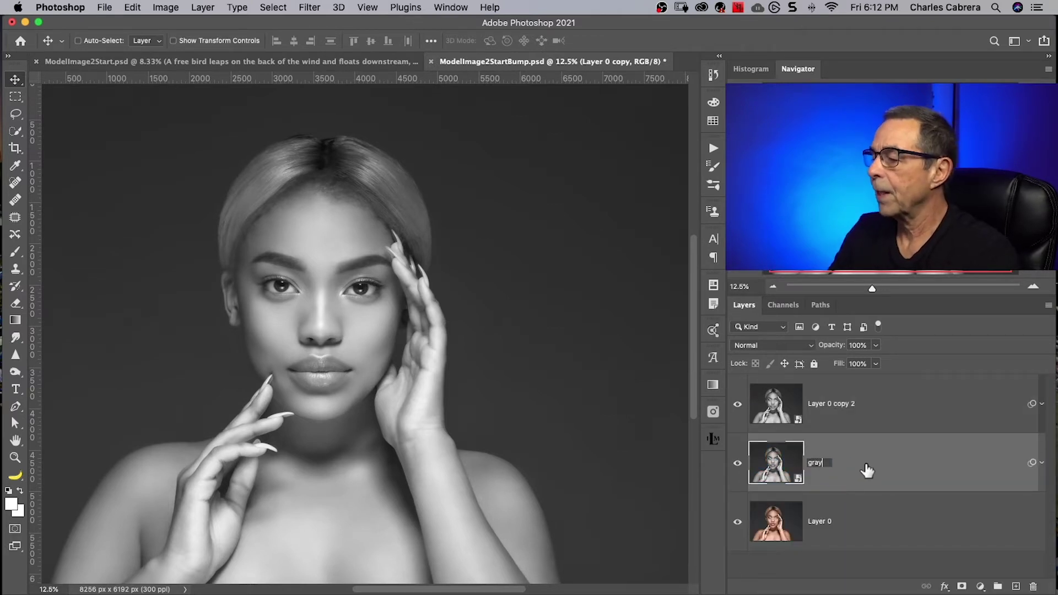
double_click(836, 403)
text(Blur)
key(Return)
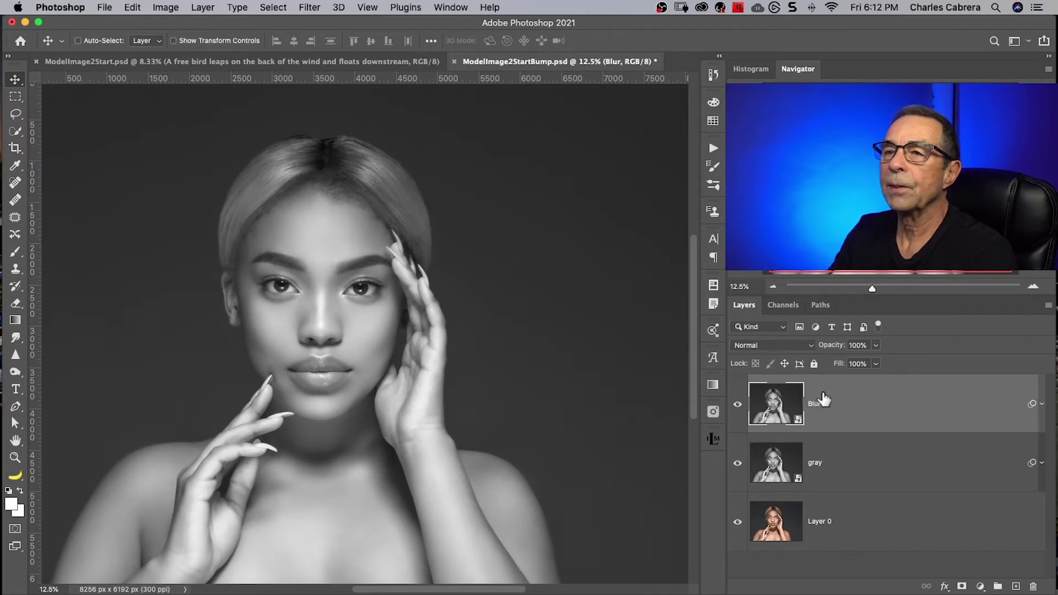
Apply a Gaussian Blur with a radius of 9.9 pixels to the Blur layer
click(310, 7)
mouse_move(354, 185)
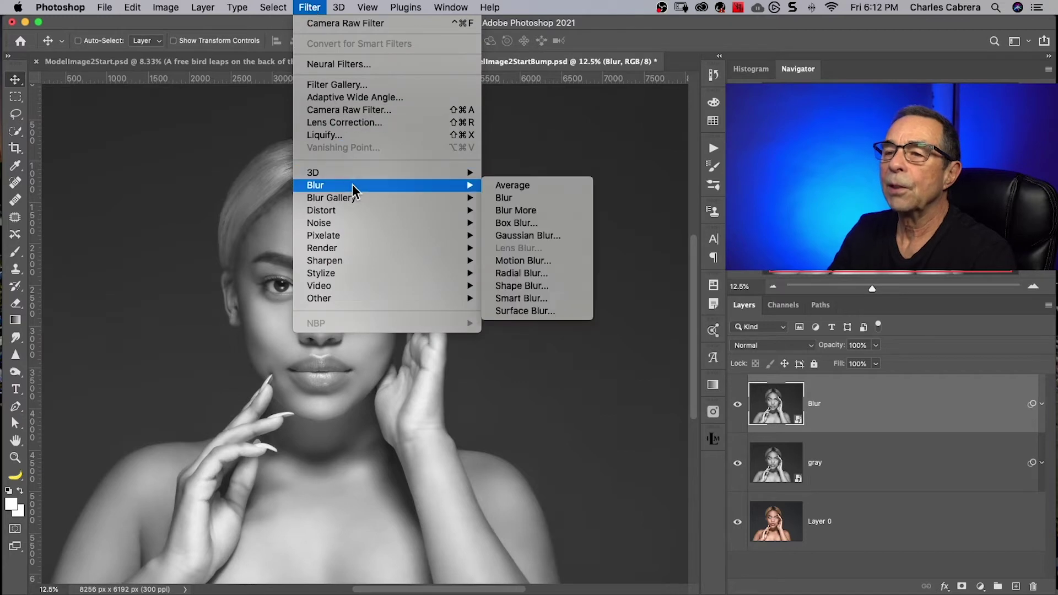
click(536, 236)
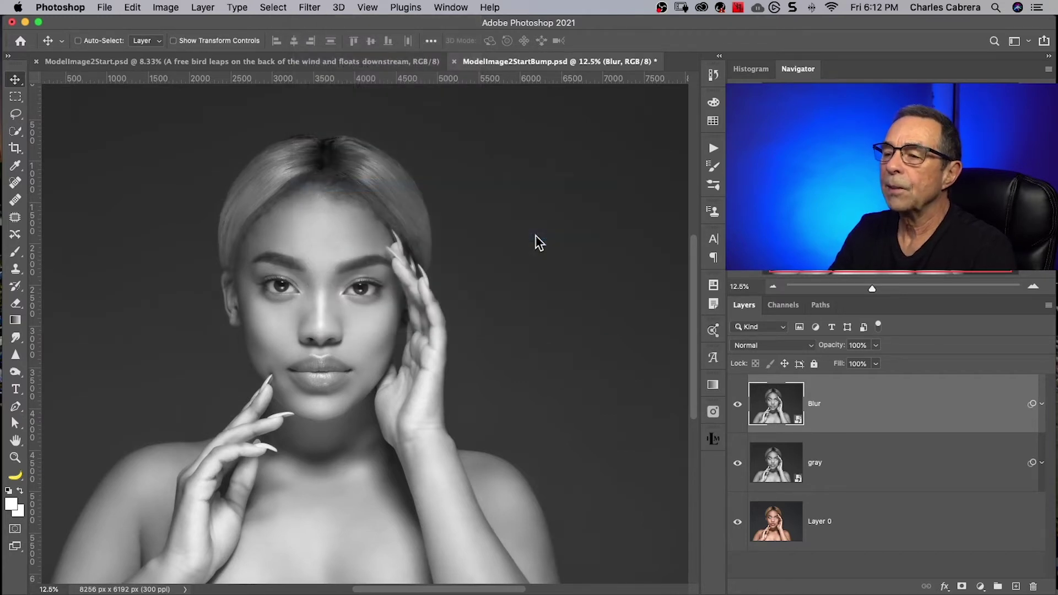
drag(495, 384, 517, 382)
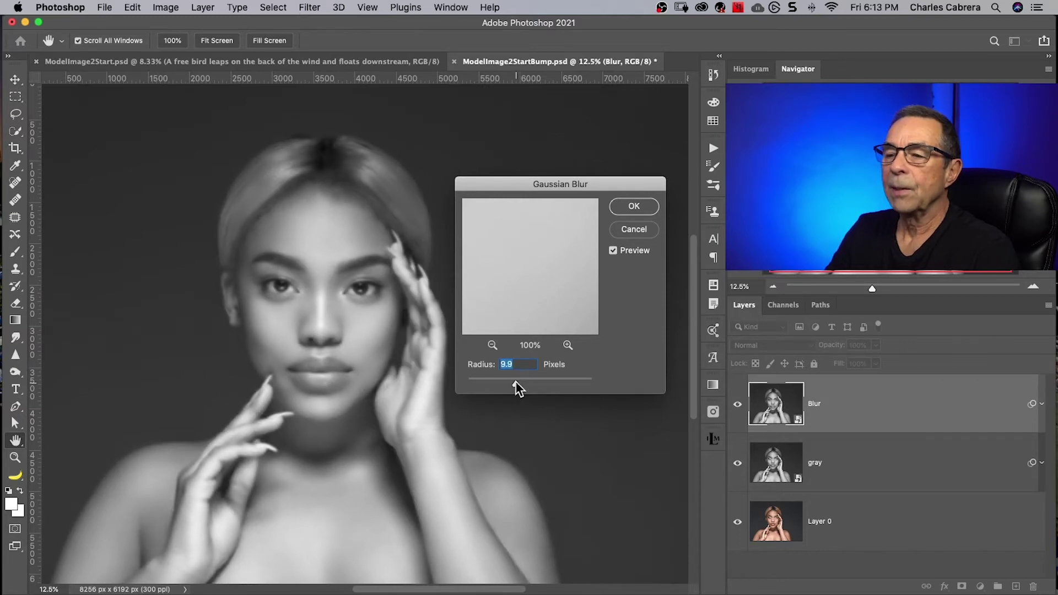
click(631, 207)
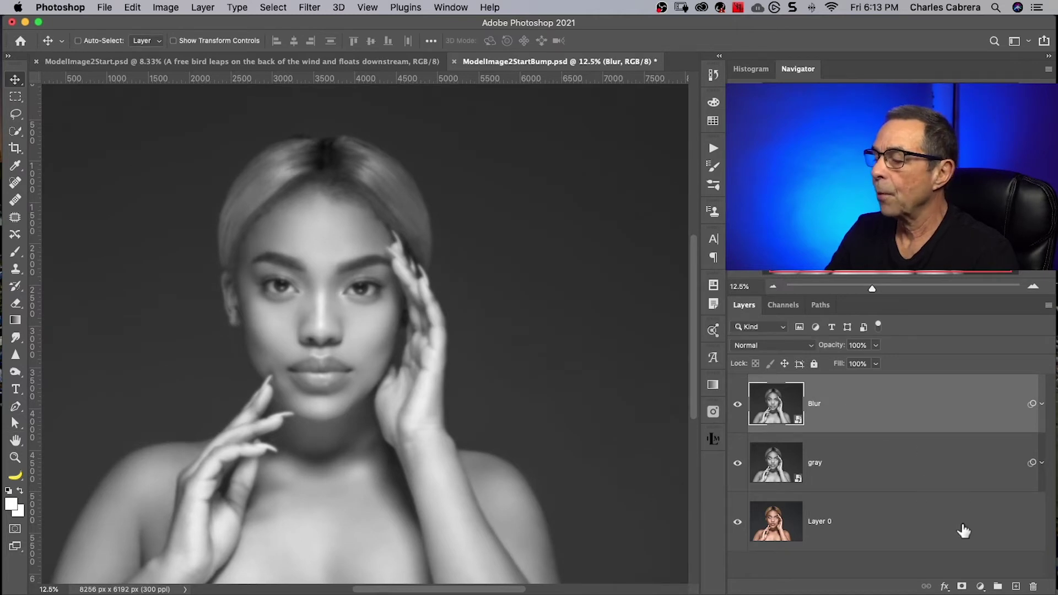
Add a layer mask to the Blur layer and paint black over the eyes, nose and mouth with a large brush to remove the blur there
click(961, 586)
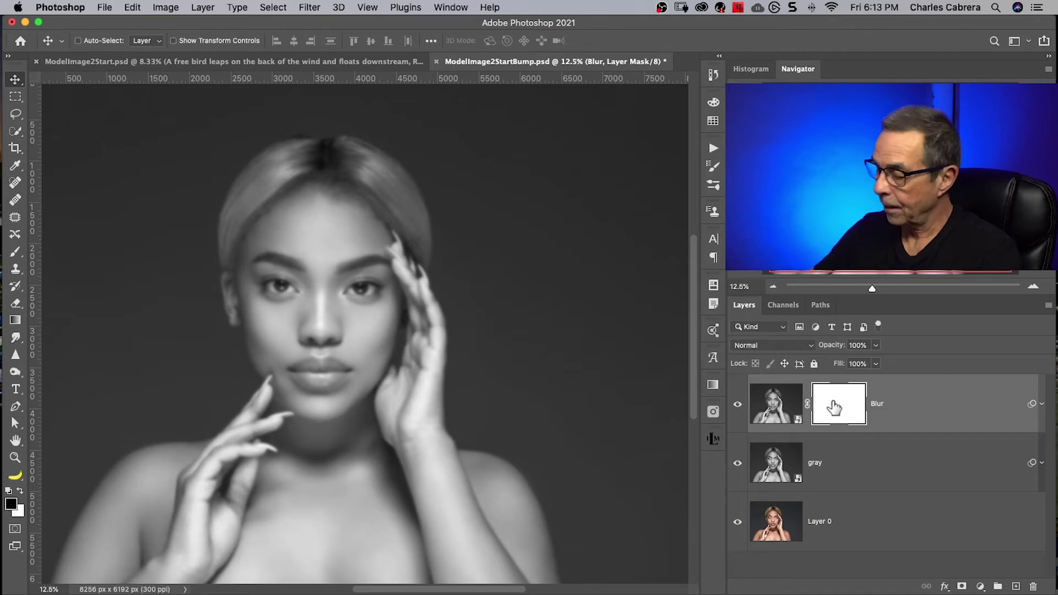
key(bracketright)
key(bracketright)
key(bracketright)
key(bracketright)
key(bracketright)
key(bracketright)
key(bracketright)
key(bracketright)
key(bracketright)
key(bracketright)
key(bracketright)
key(bracketright)
key(bracketright)
key(bracketright)
key(bracketright)
key(bracketright)
key(bracketright)
key(bracketright)
key(bracketright)
key(bracketright)
mouse_move(341, 285)
mouse_down()
mouse_move(351, 320)
mouse_move(331, 330)
mouse_move(356, 286)
mouse_up()
key(bracketleft)
drag(311, 357, 329, 315)
drag(281, 281, 289, 285)
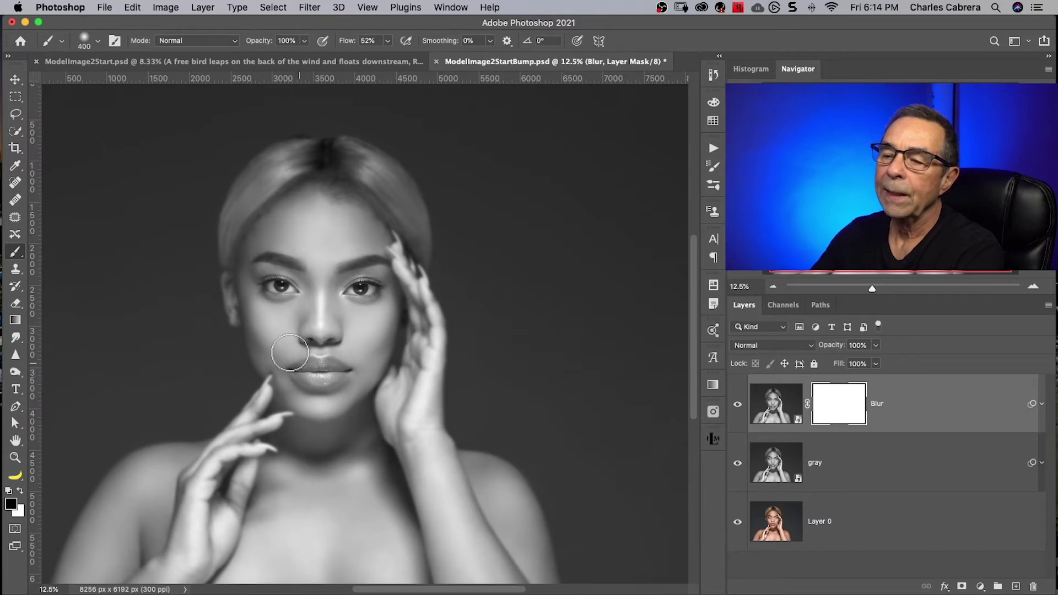
Save the bump document and switch back to the ModelImage2Start.psd document
click(104, 7)
click(118, 146)
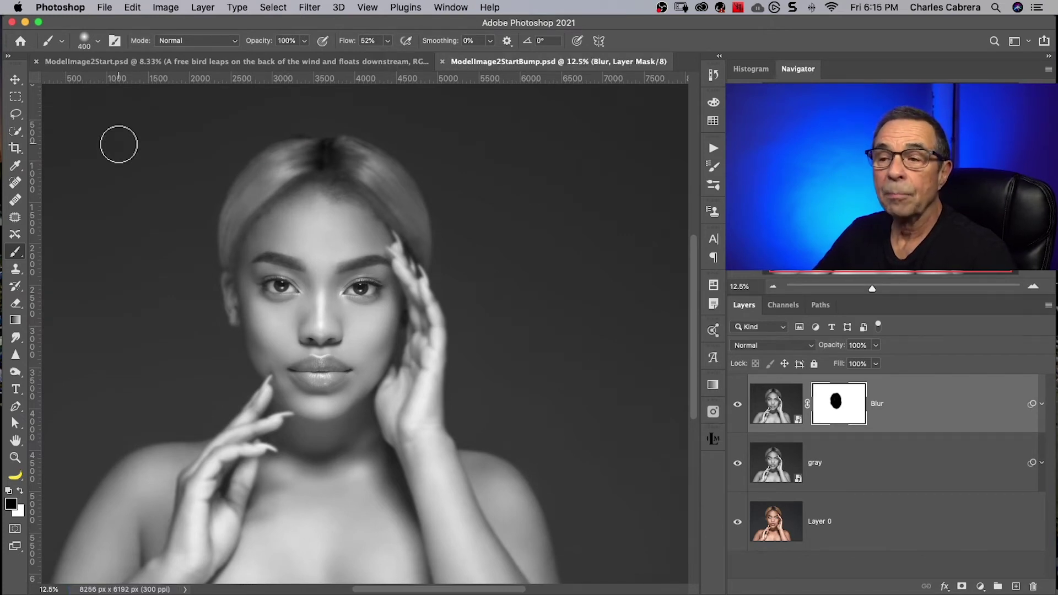
click(78, 59)
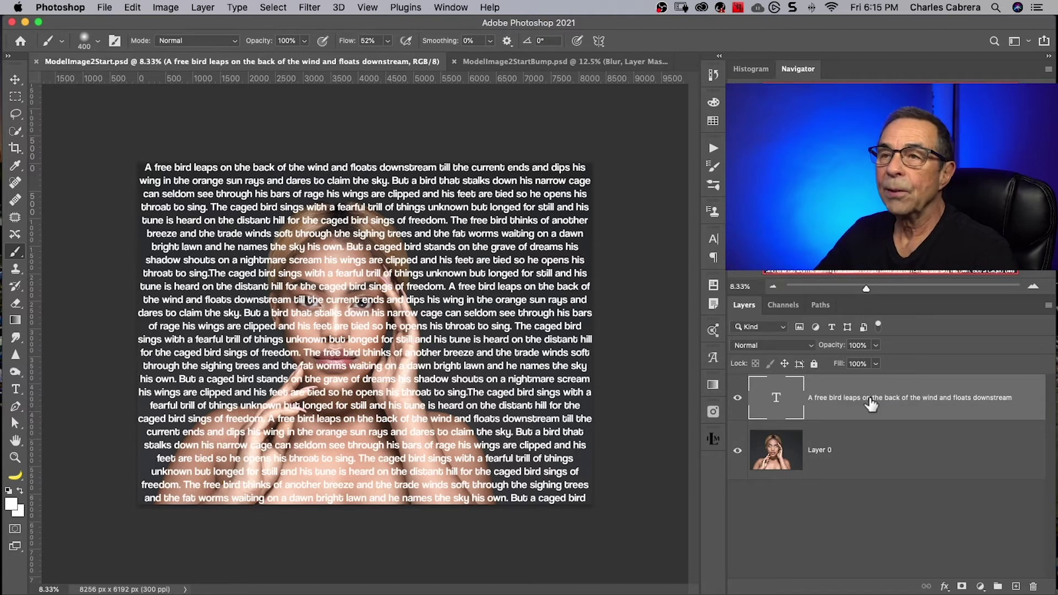
Try the Displace filter on the text layer as a smart object at 10 horizontal and vertical scale with ModelImage2StartBump.psd, and undo it
click(309, 8)
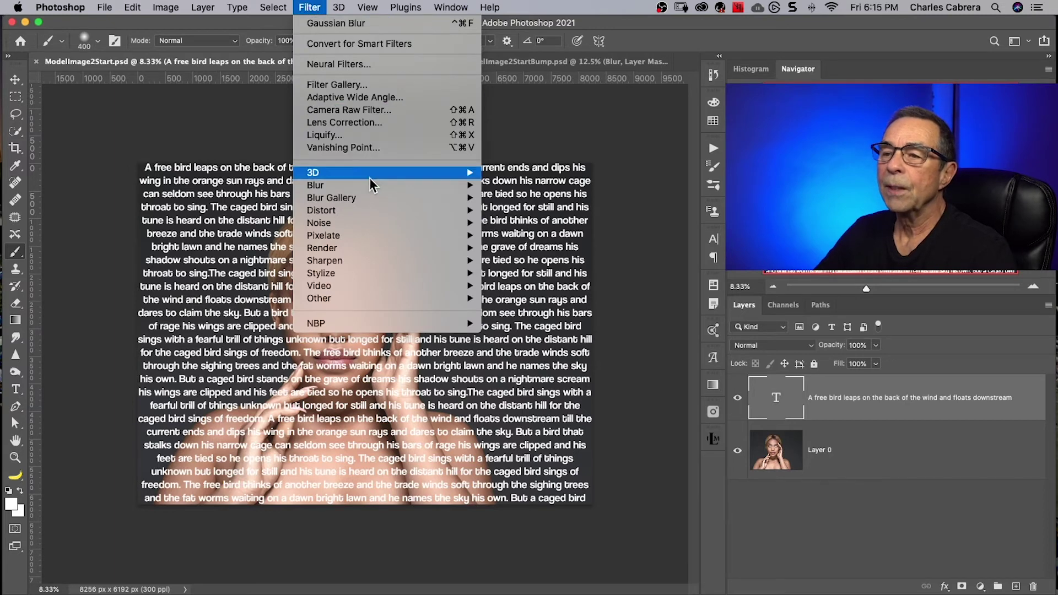
mouse_move(368, 209)
click(507, 210)
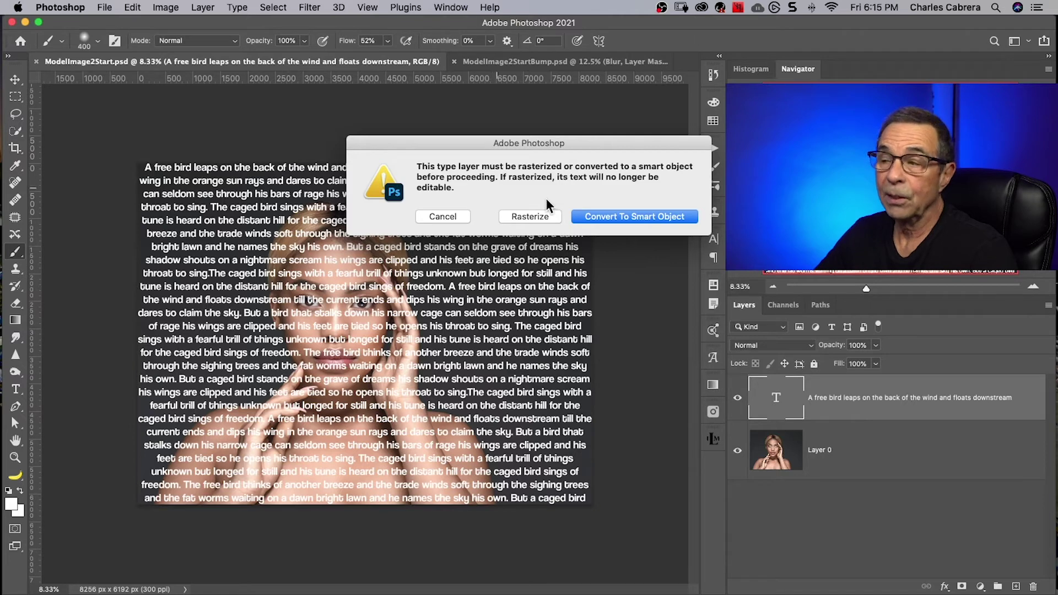
click(598, 213)
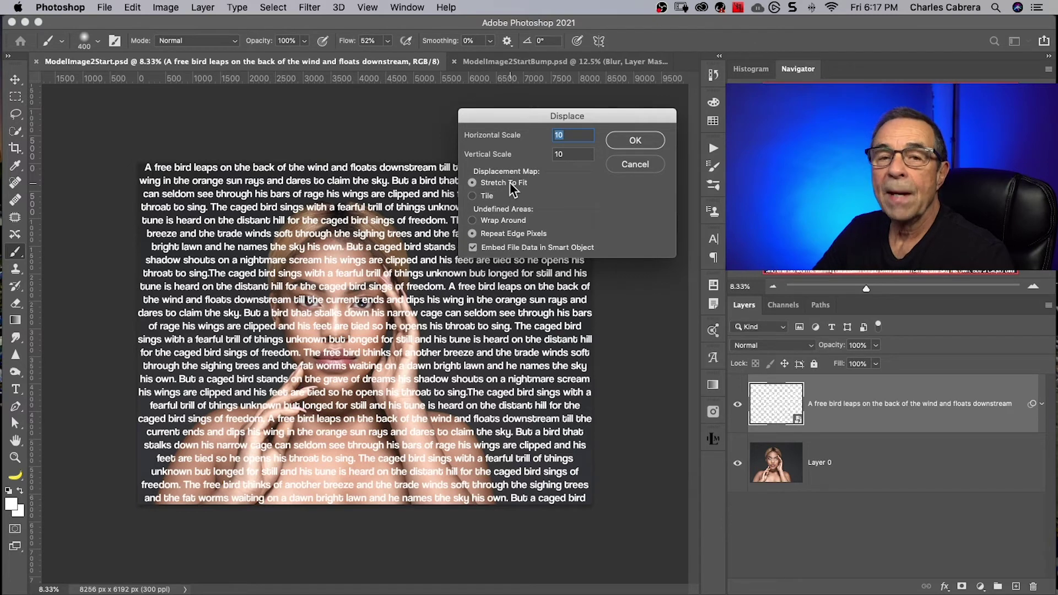
click(631, 139)
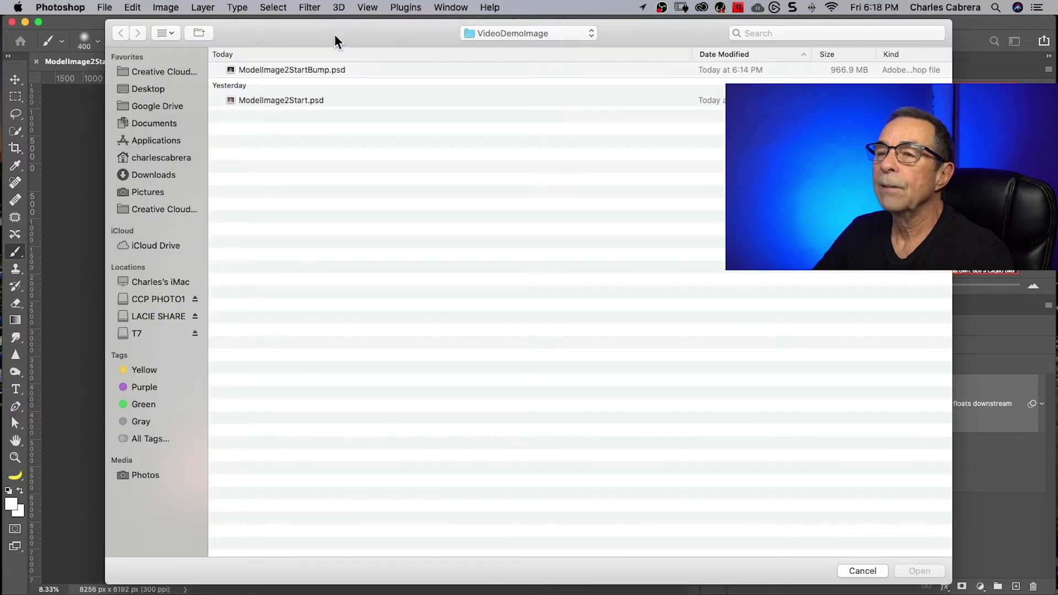
click(299, 70)
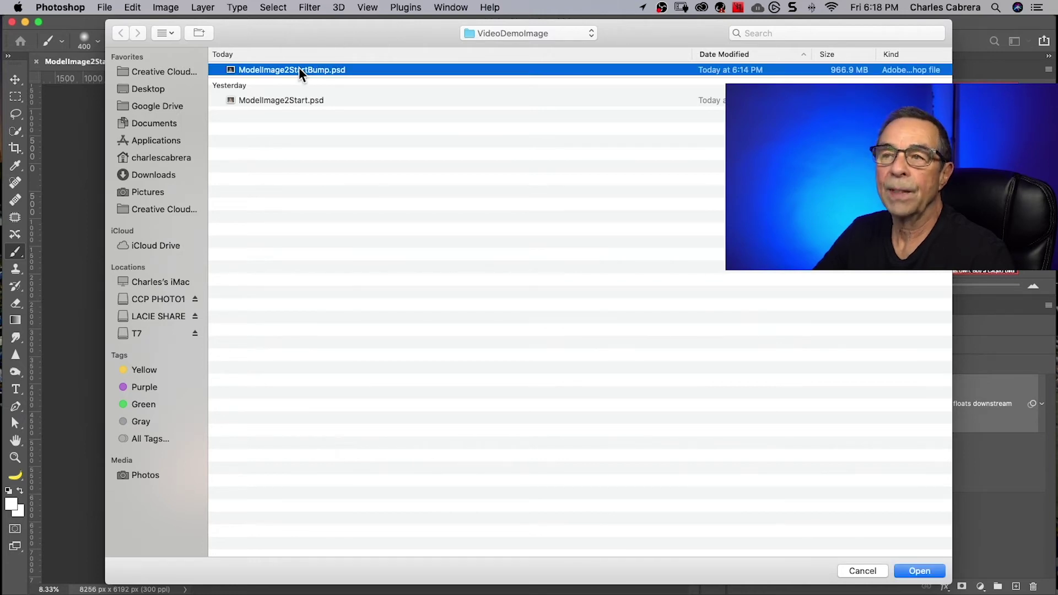
click(914, 571)
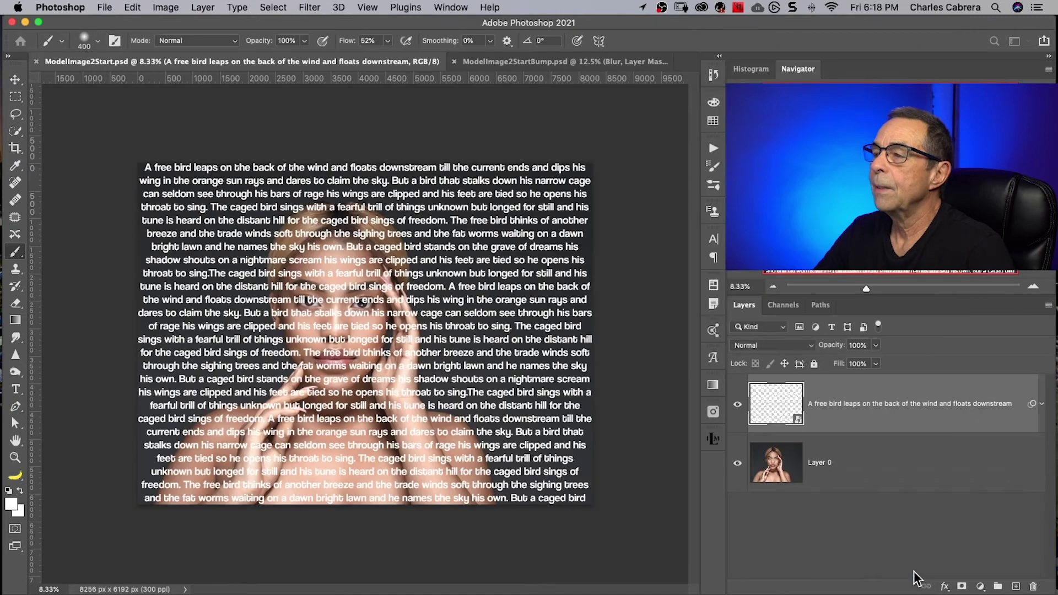
key(super+plus)
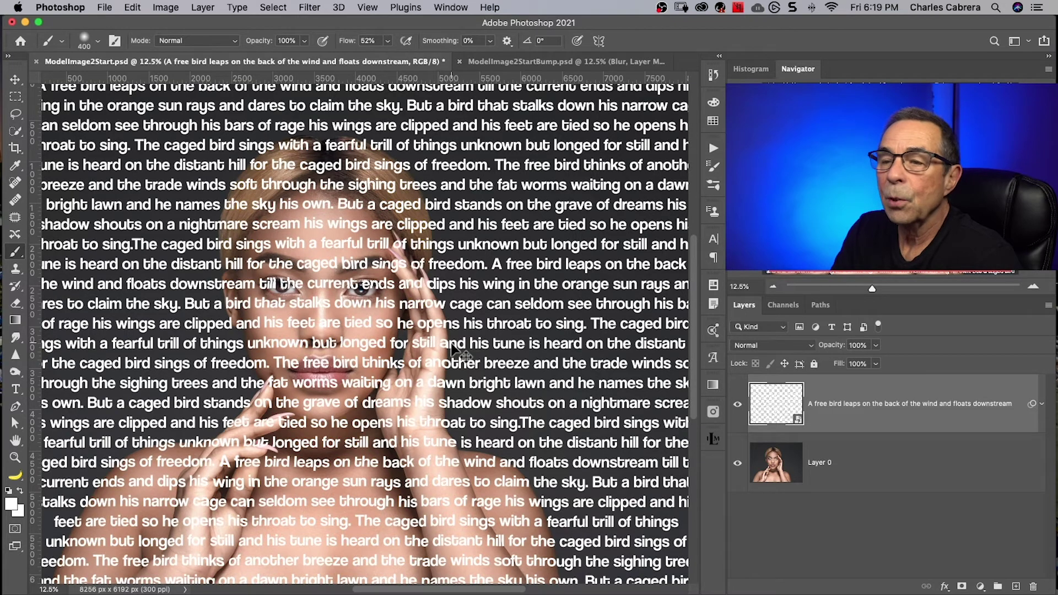
key(super+minus)
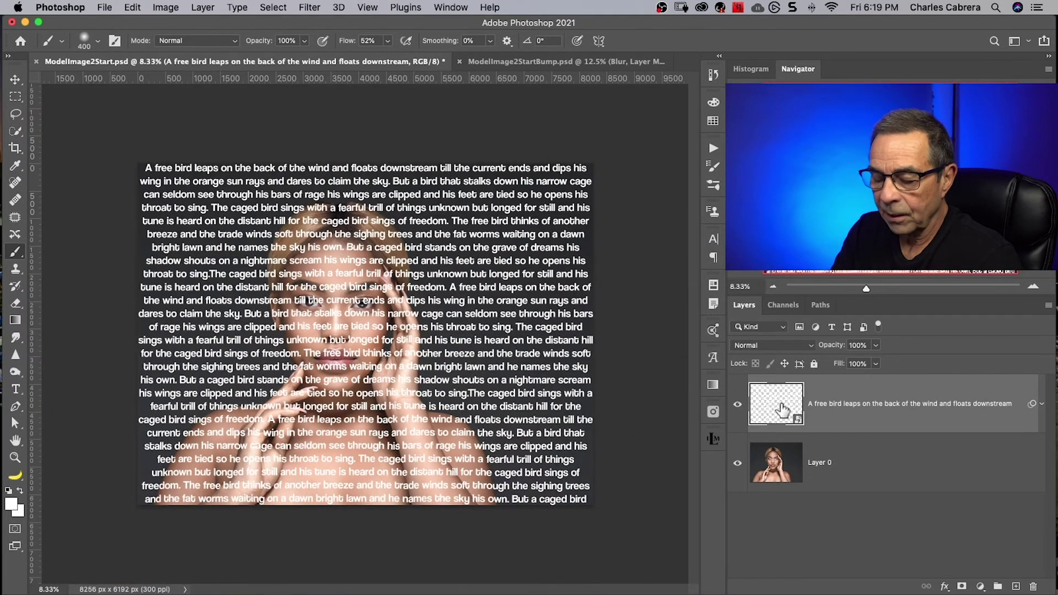
key(super+z)
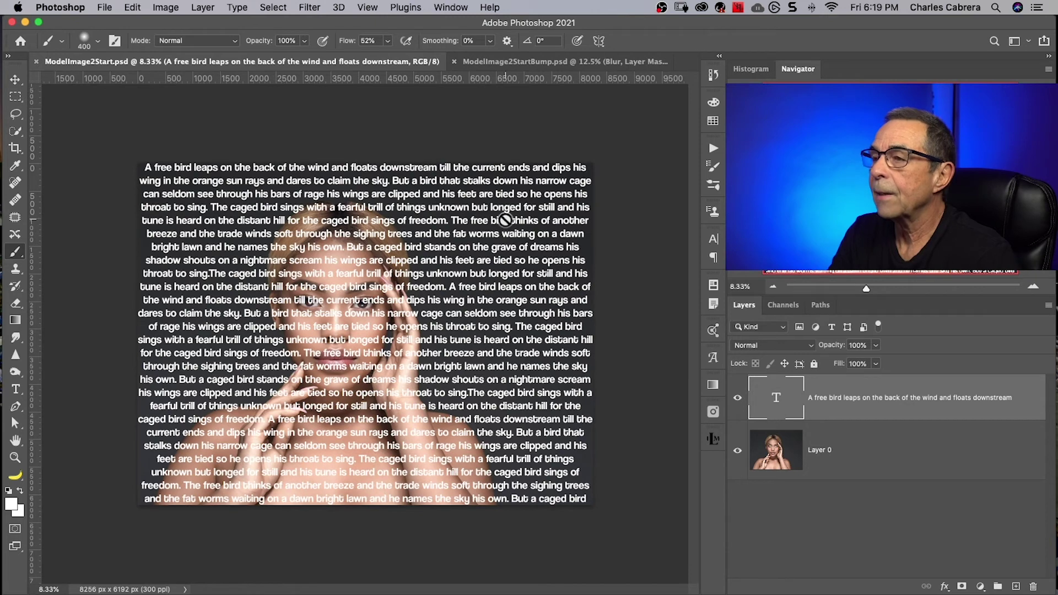
Displace the text as a smart object with horizontal and vertical scale 15, using ModelImage2StartBump.psd as the map, and save the document
click(307, 8)
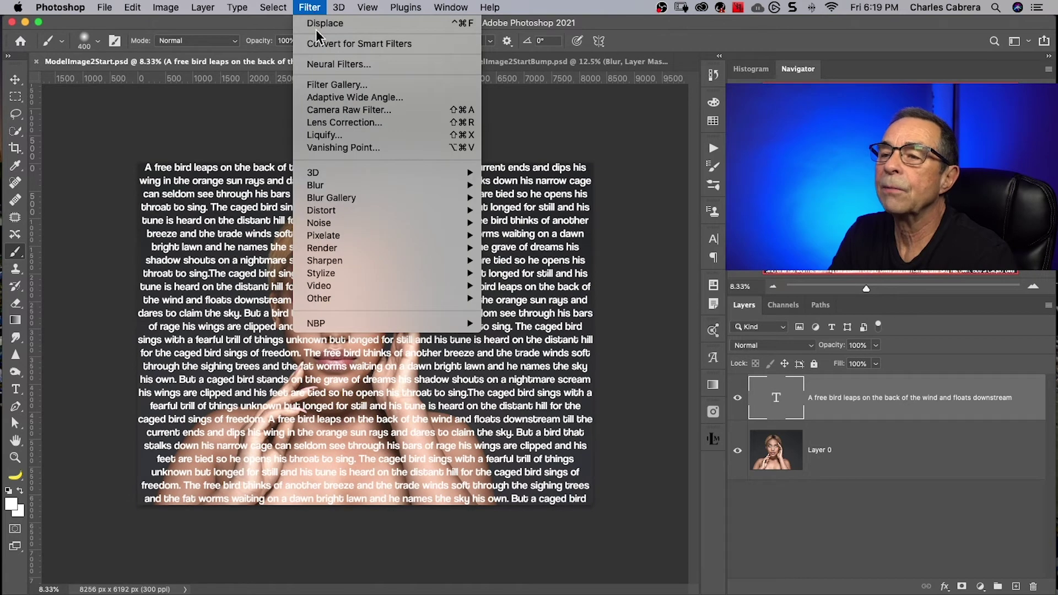
mouse_move(348, 210)
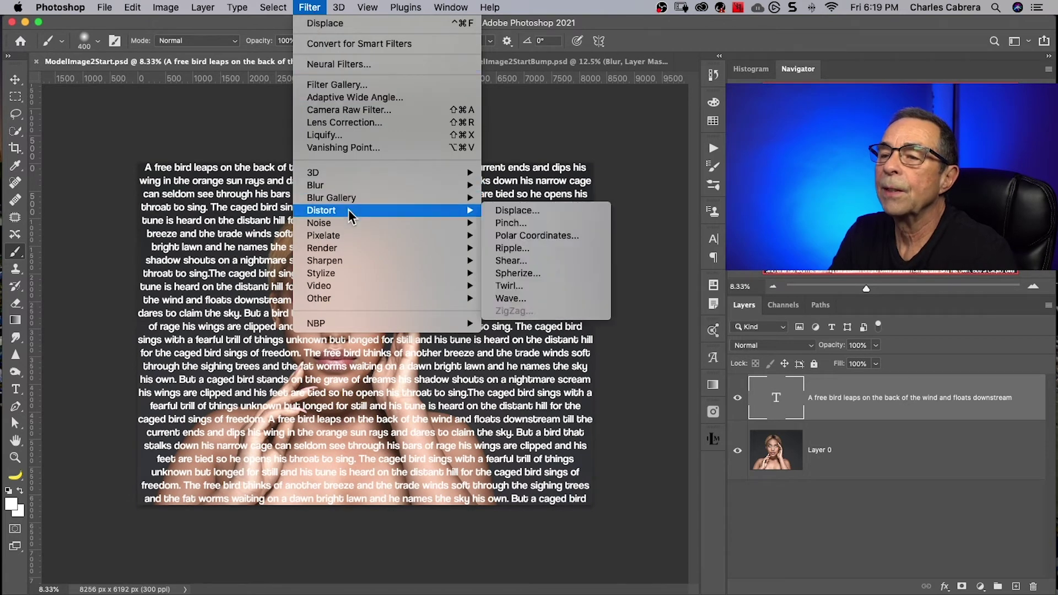
click(533, 209)
click(603, 218)
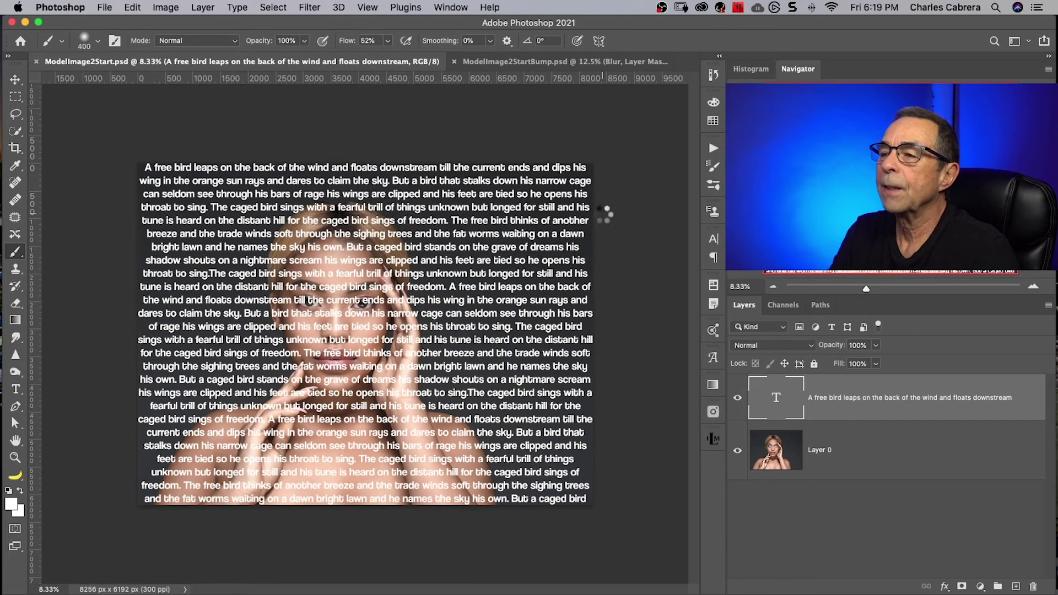
text(15)
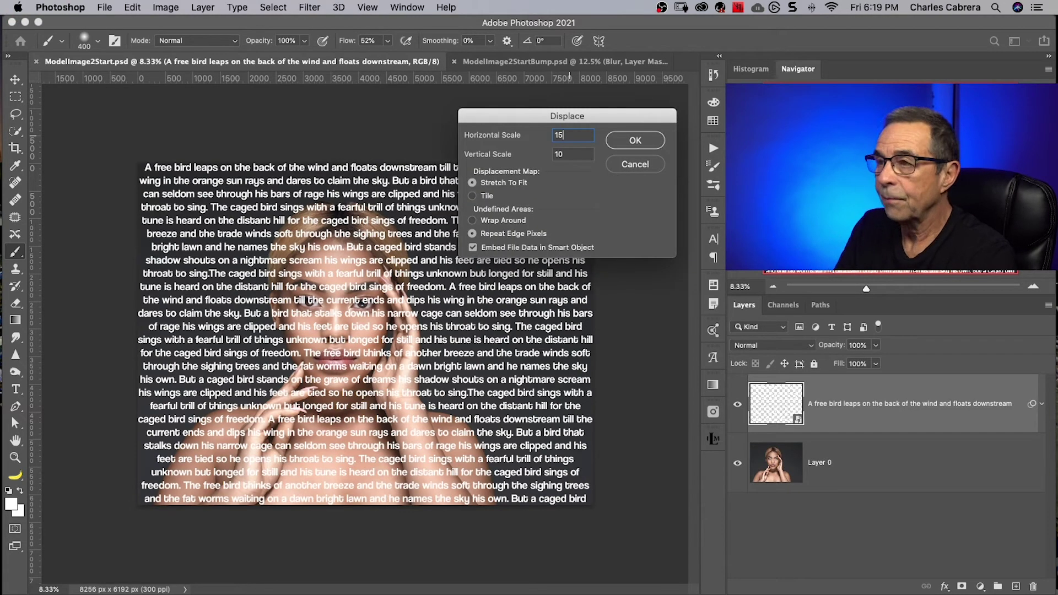
key(Tab)
text(15)
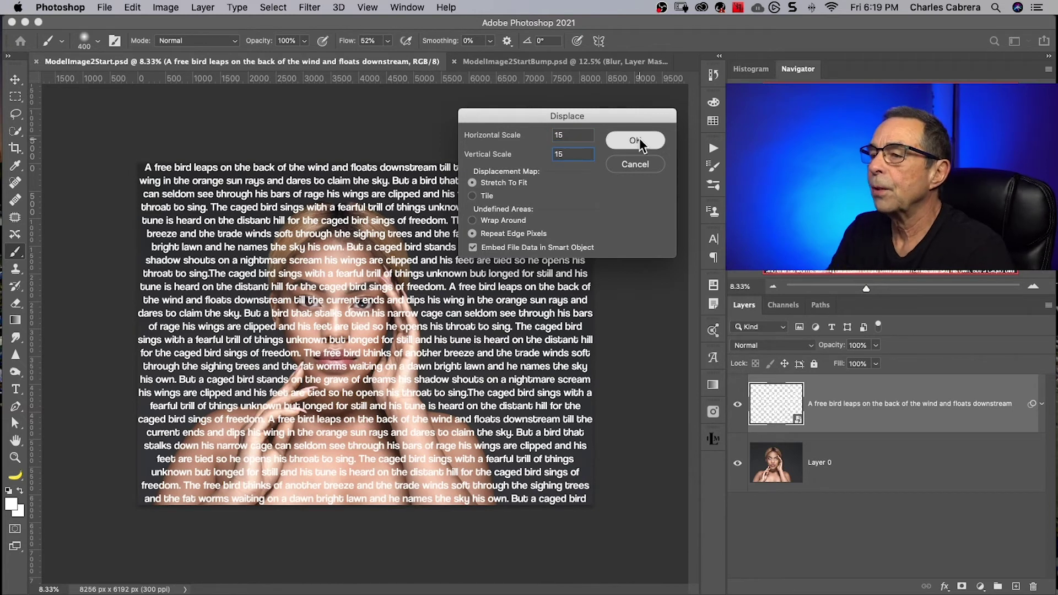
click(639, 142)
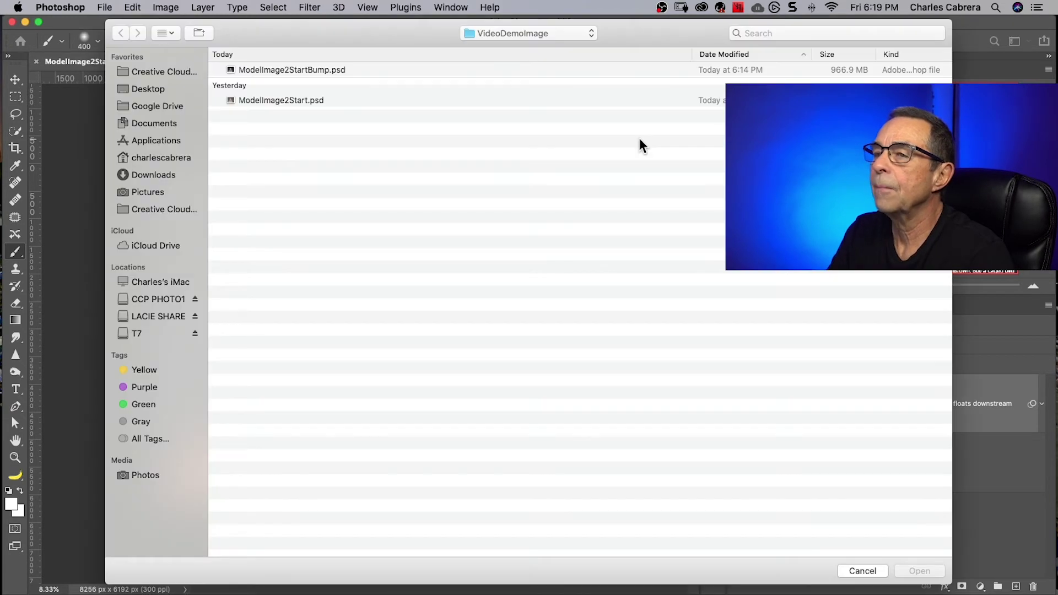
click(606, 70)
click(915, 571)
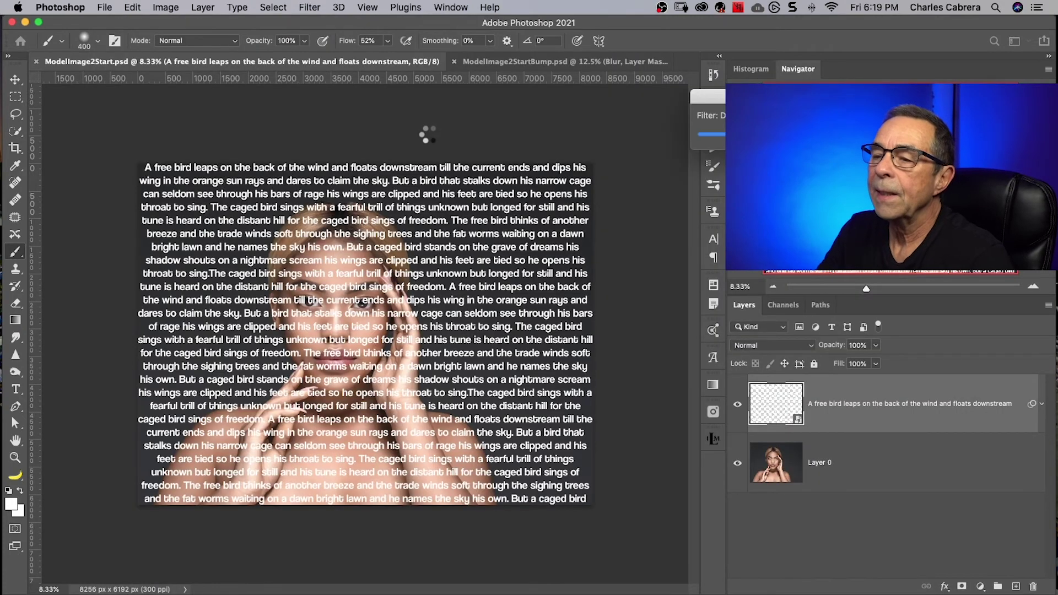
key(super+equal)
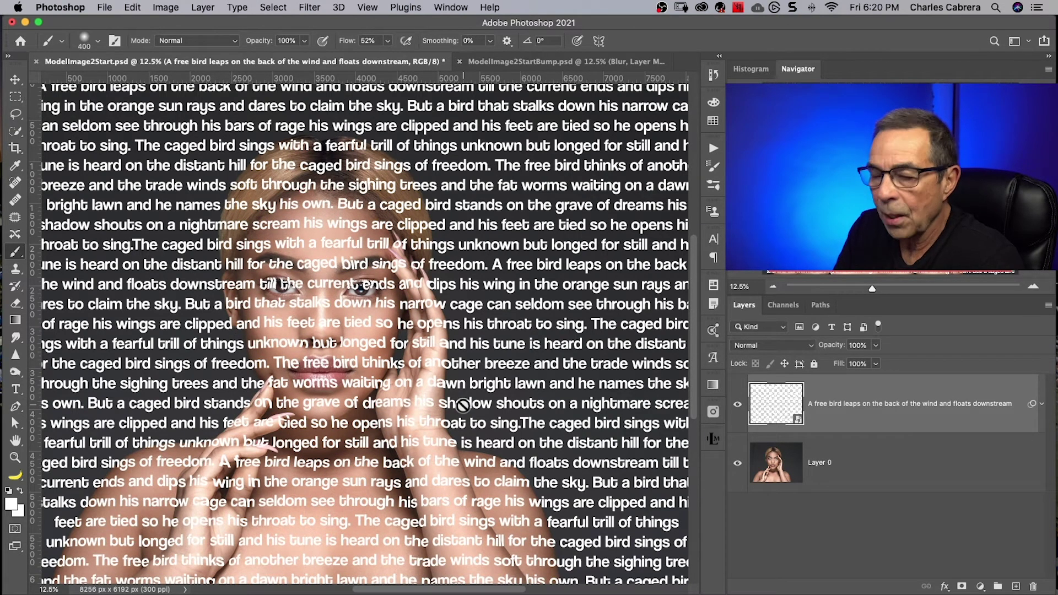
key(super+minus)
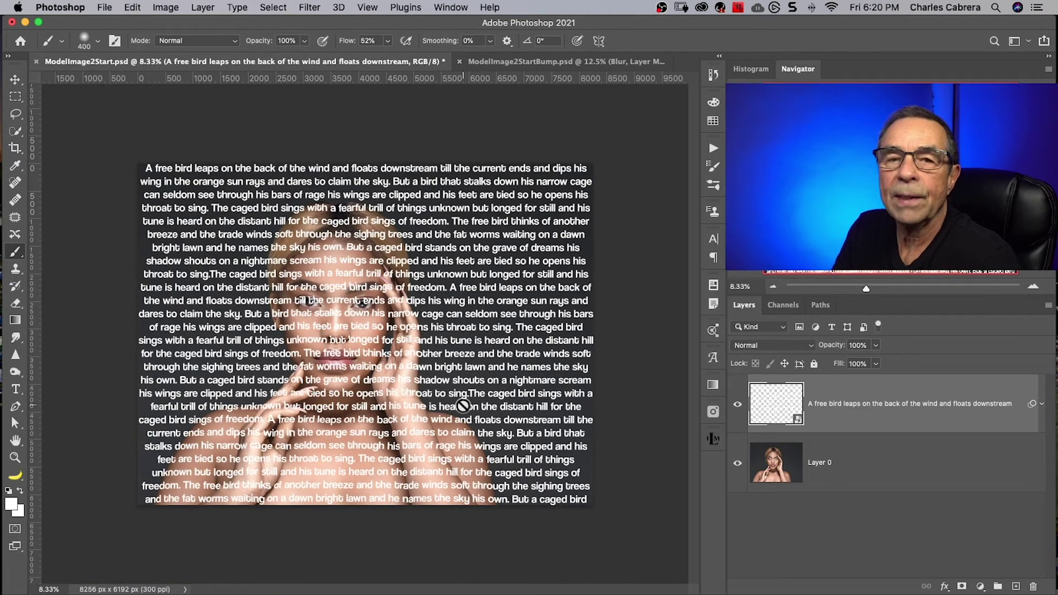
click(105, 8)
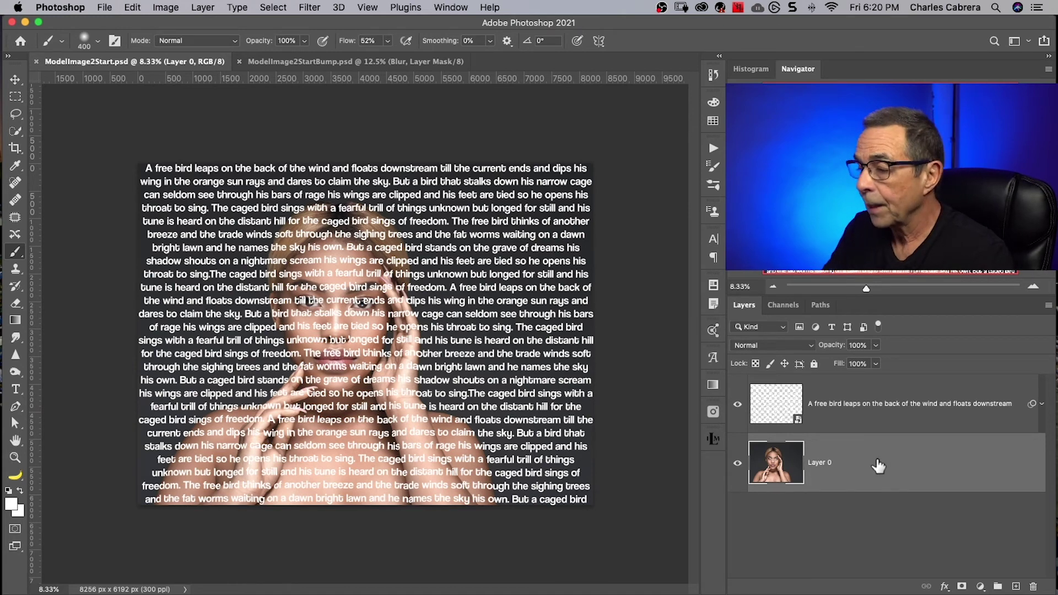
Place a duplicate of Layer 0 above the text layer and set its blend mode to Pin Light
key(super+j)
drag(878, 466, 893, 391)
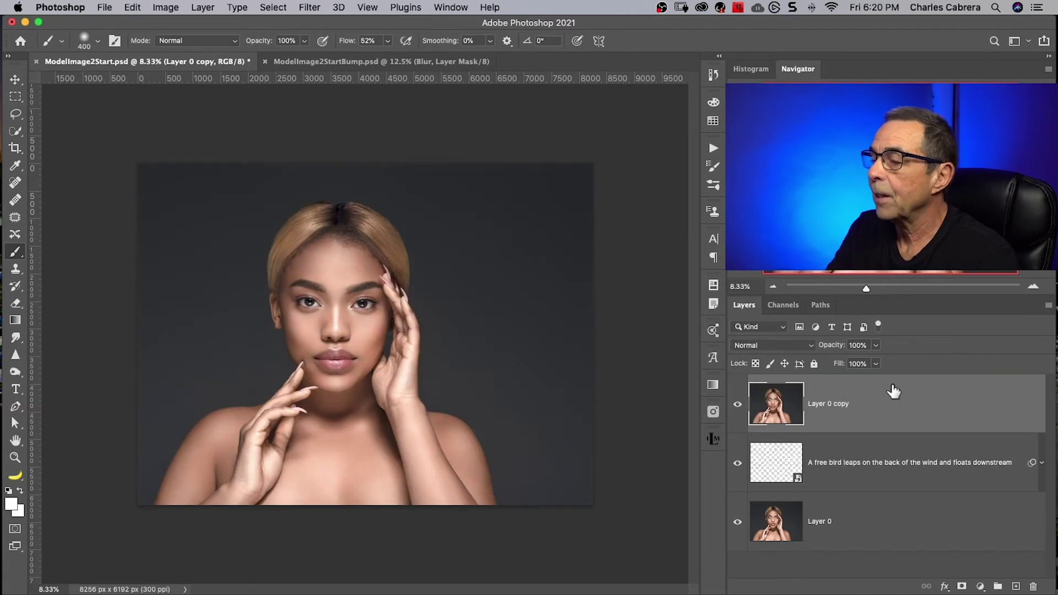
click(798, 345)
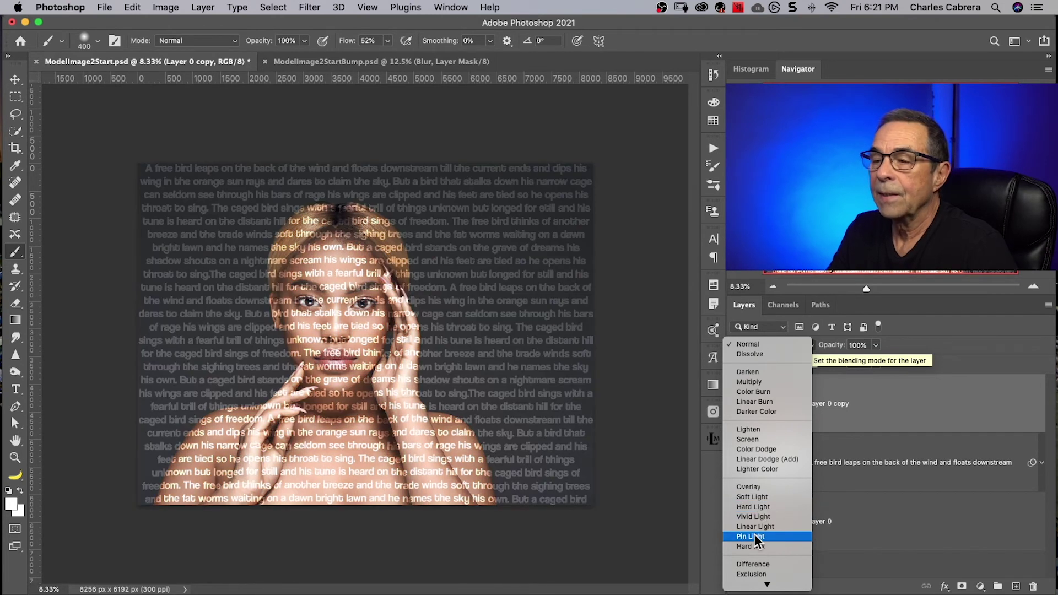
click(753, 536)
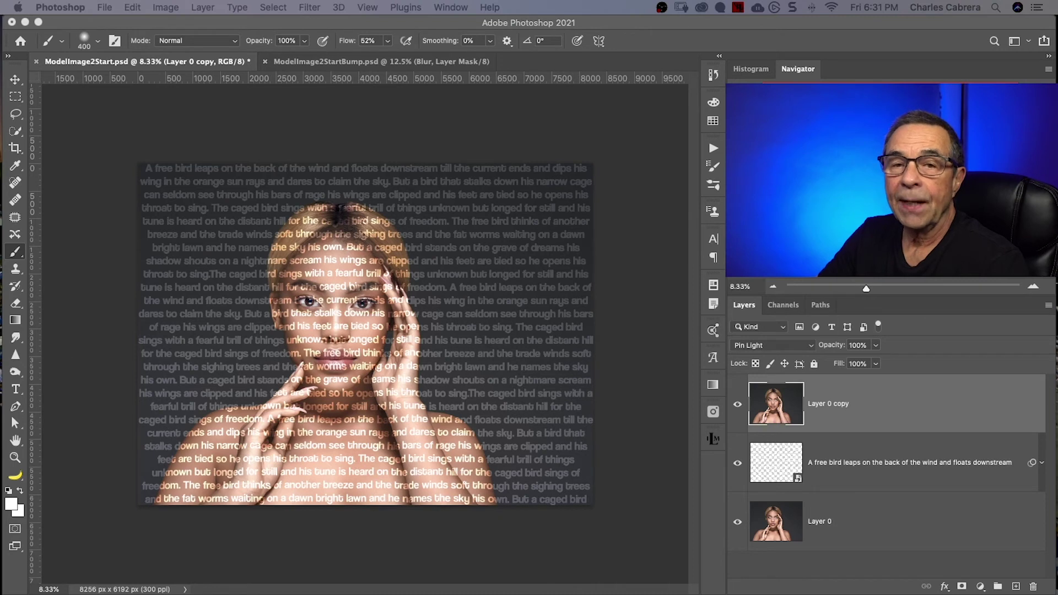
Duplicate the Pin Light portrait layer, hide the upper copy, and clip the lower copy to the text layer with Normal blending
click(889, 407)
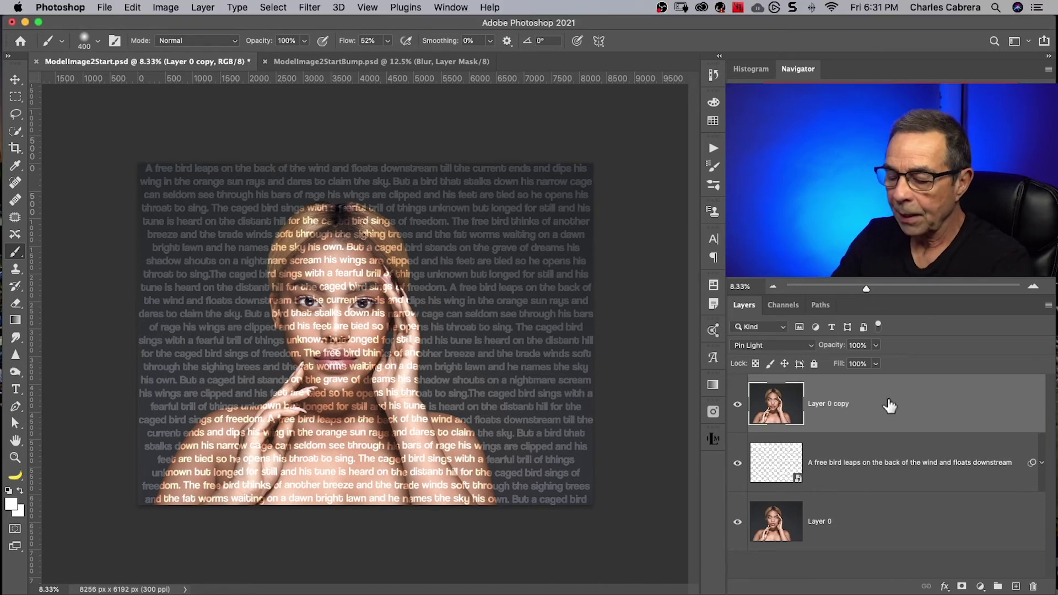
key(super+j)
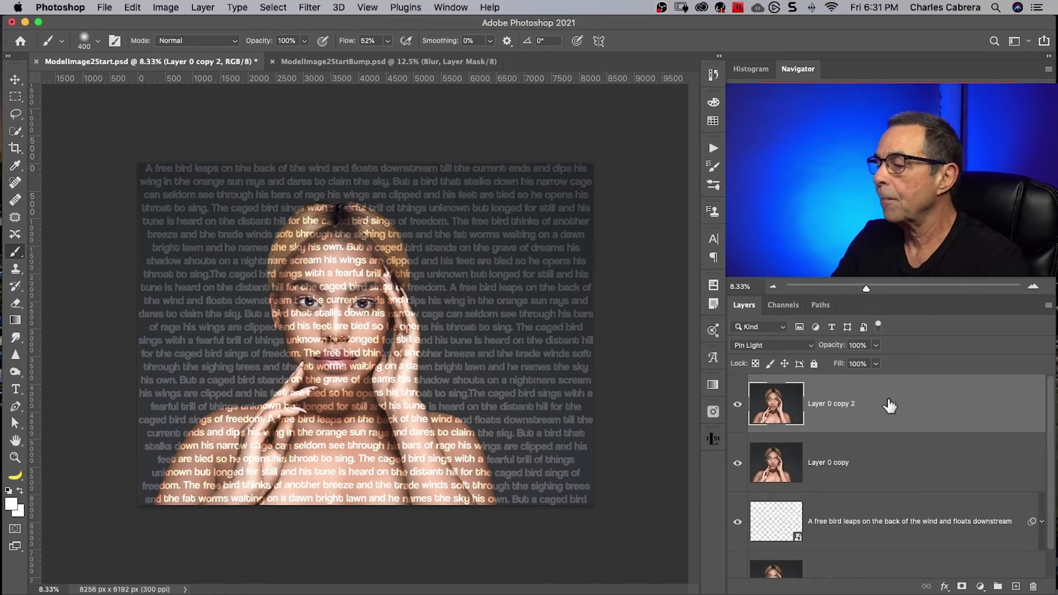
click(873, 465)
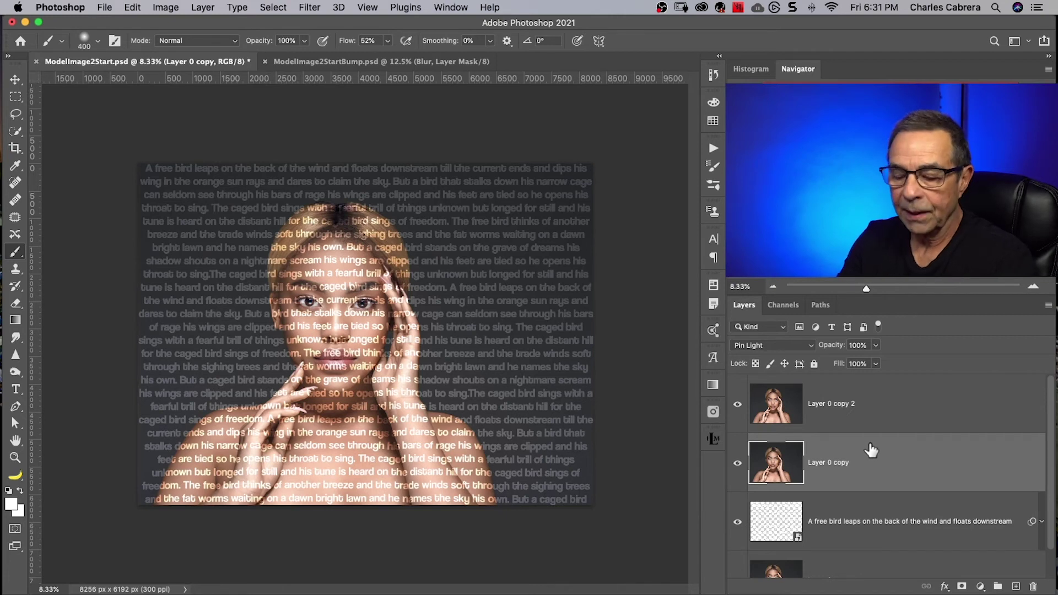
drag(870, 451, 867, 489)
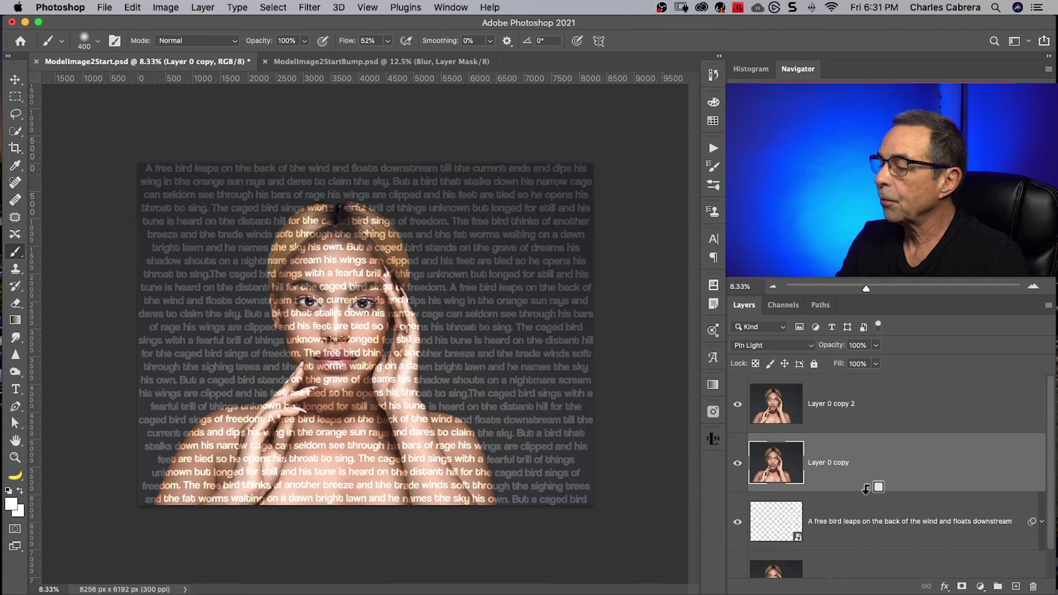
alt+click(866, 489)
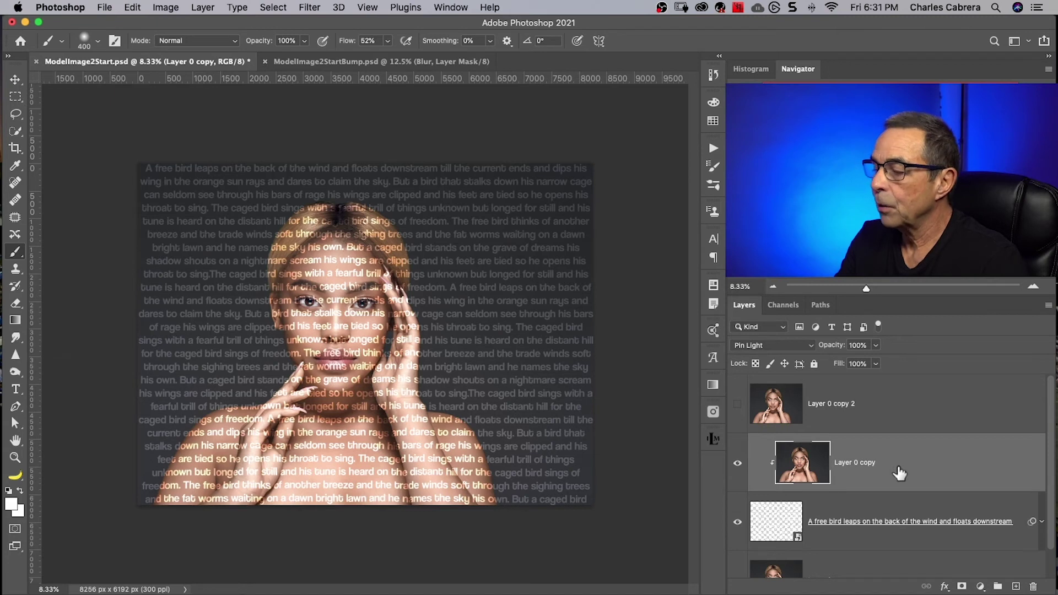
click(790, 344)
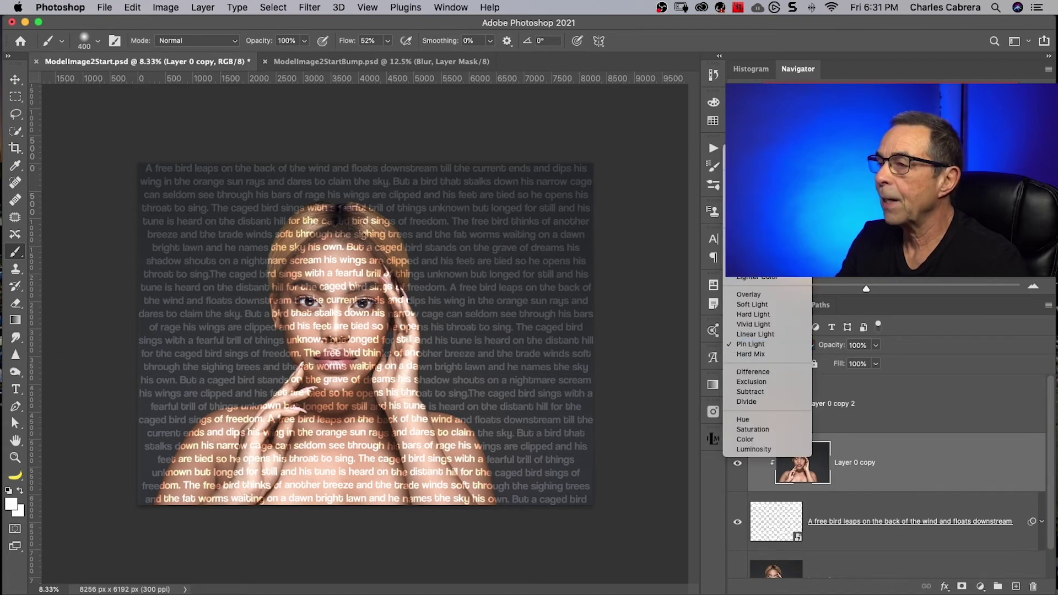
click(750, 152)
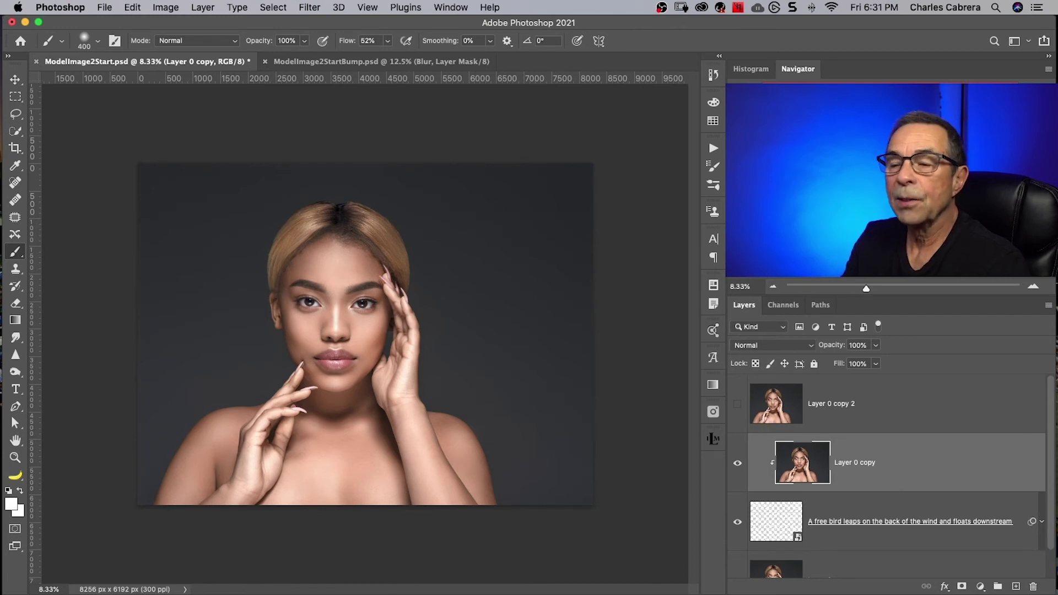
Add a new layer directly above Layer 0 and fill it with black
scroll(841, 519, down, 2)
click(890, 557)
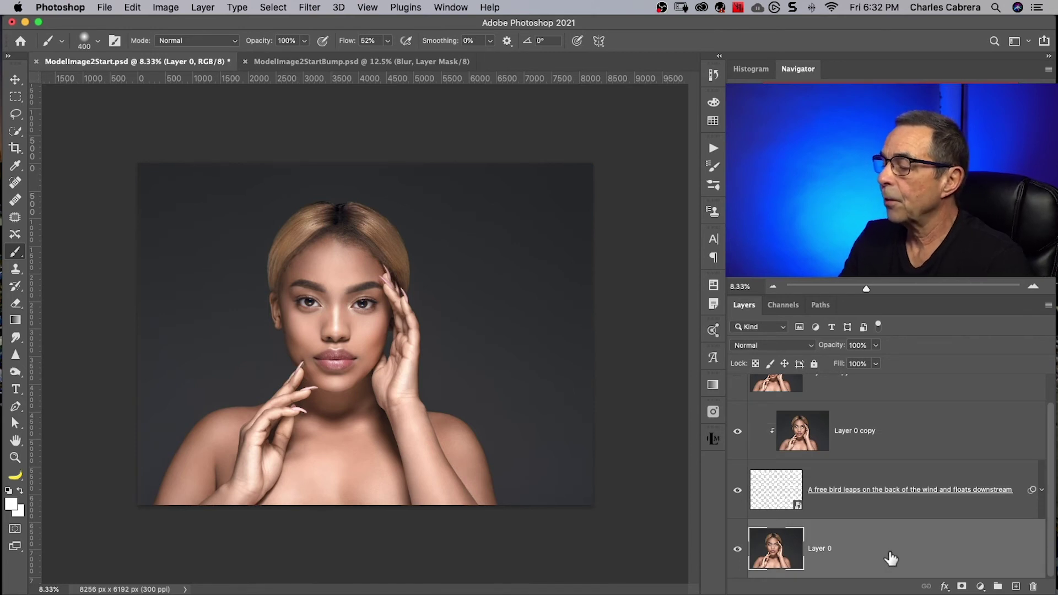
click(1016, 587)
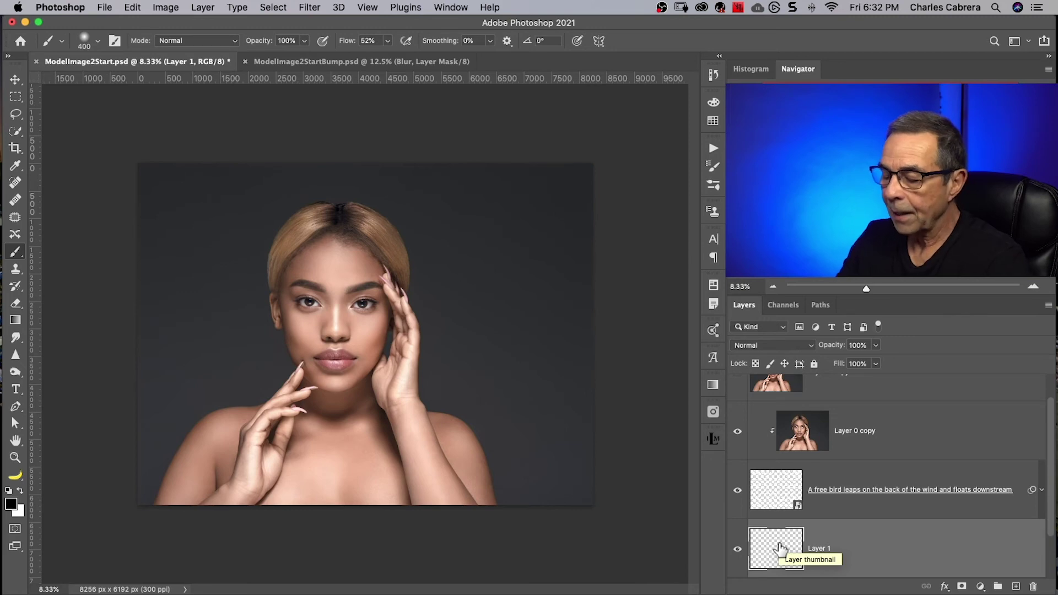
key(d)
key(alt+BackSpace)
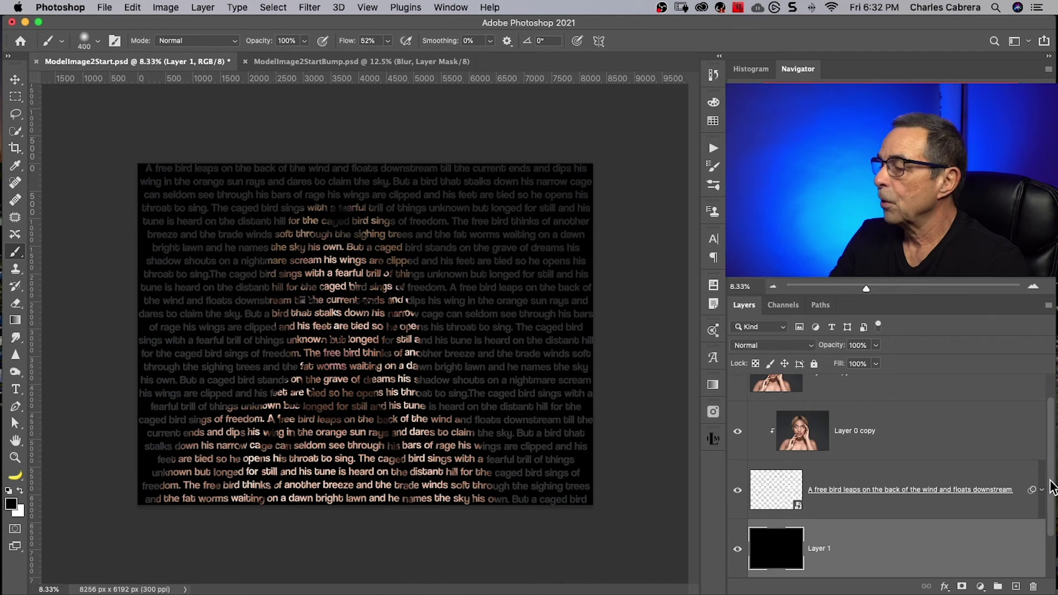
Lower the opacity of the black fill layer to 43%
drag(1050, 488, 1052, 497)
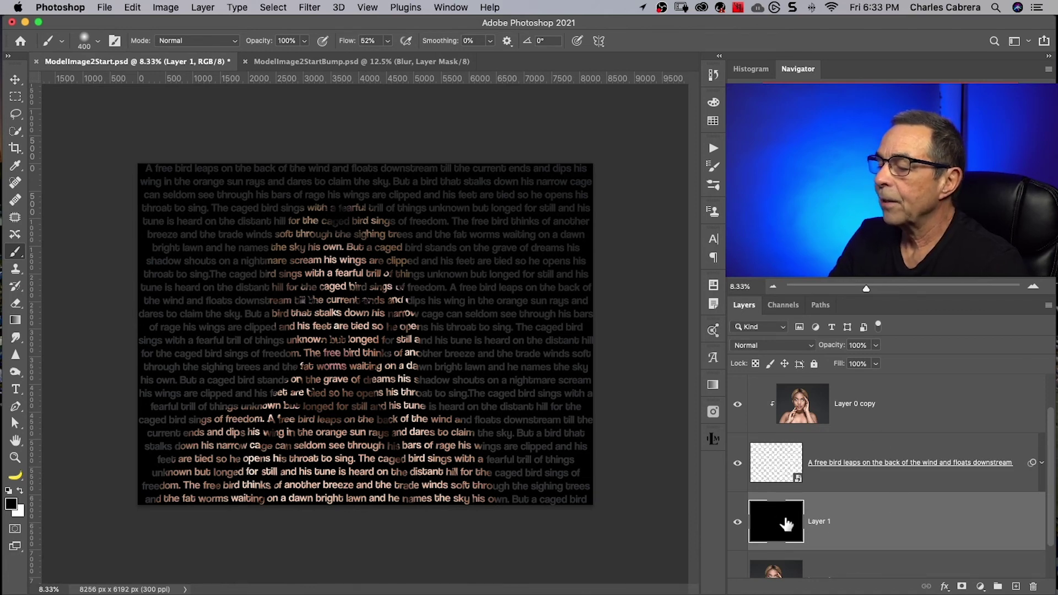
click(876, 345)
drag(877, 363, 839, 365)
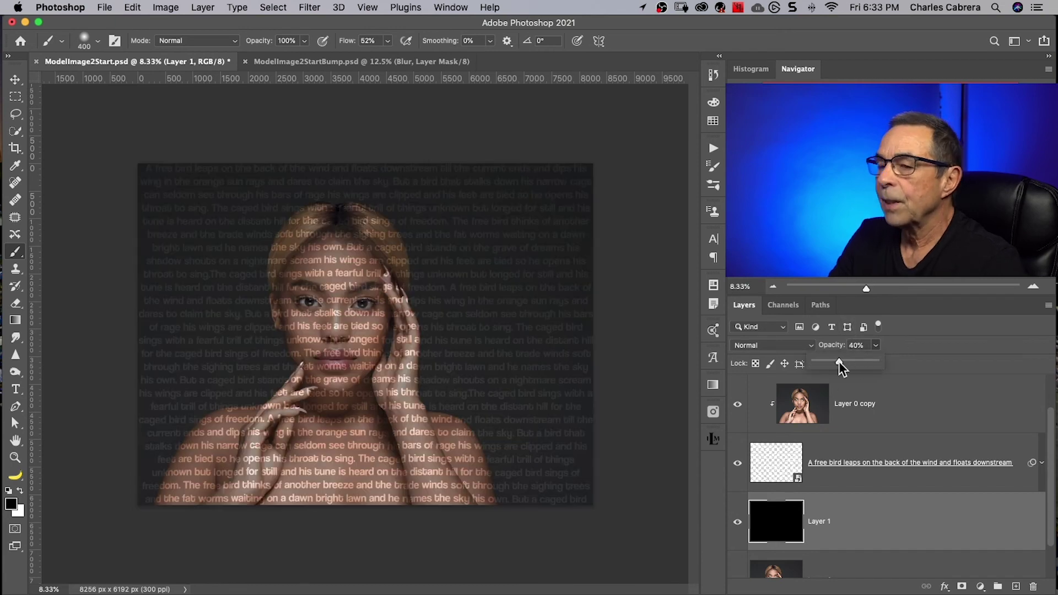
click(855, 404)
key(super+plus)
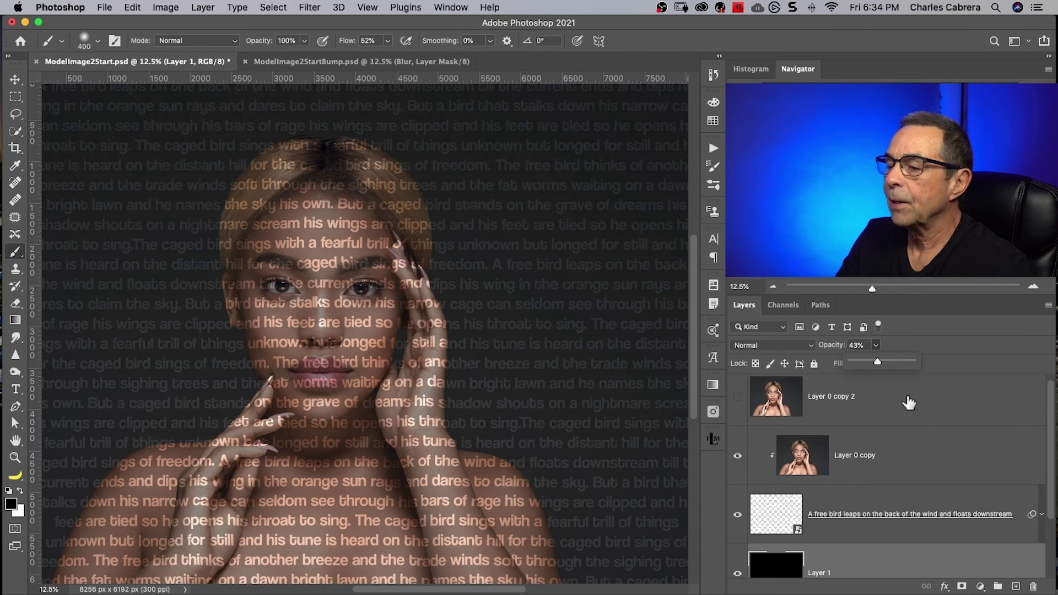
Show the hidden Layer 0 copy 2 and add a layer mask to it, inverted to black
click(906, 406)
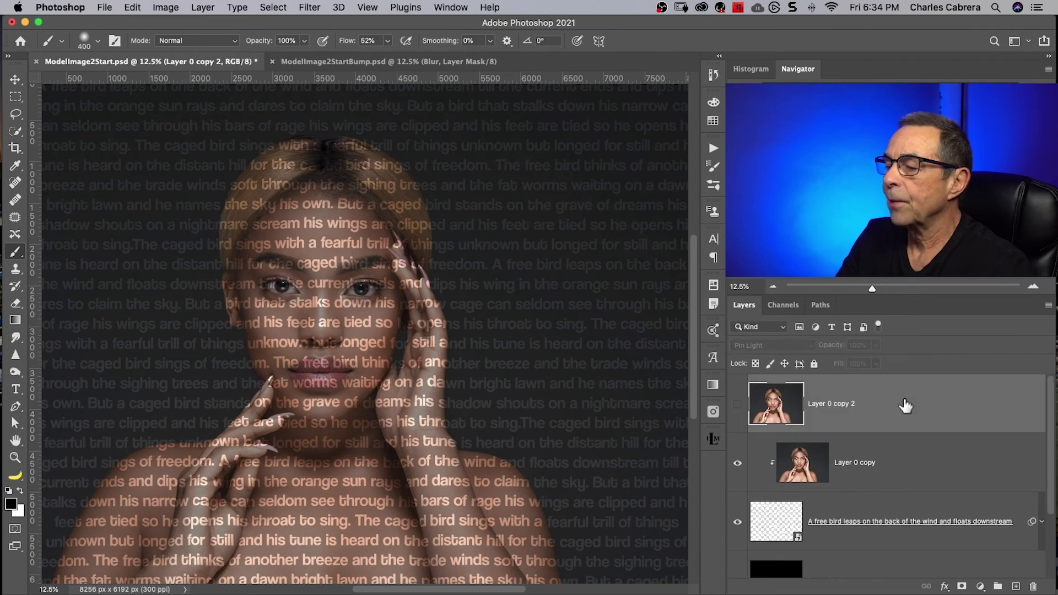
click(738, 408)
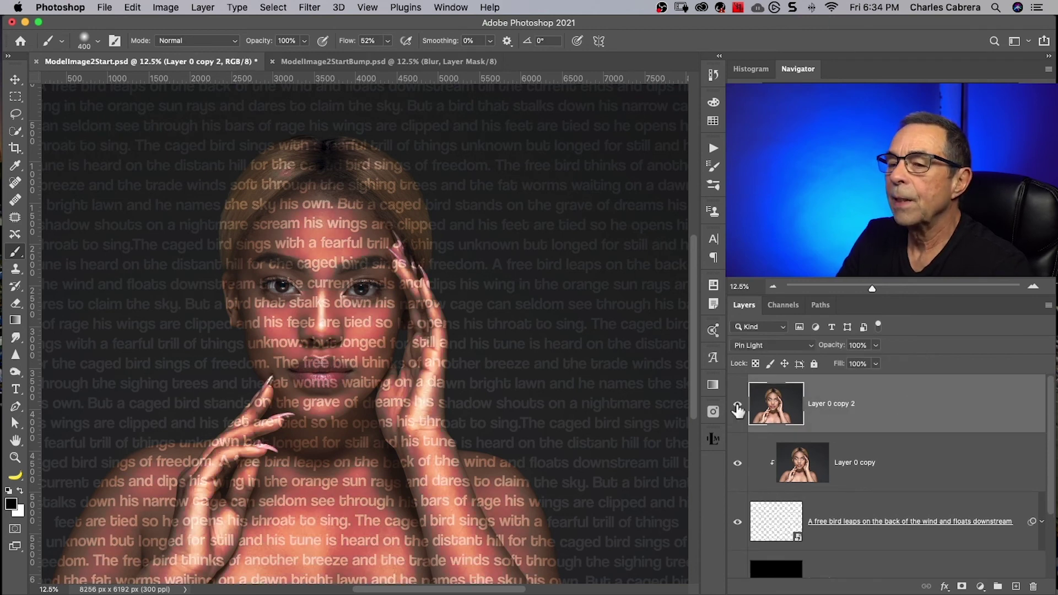
click(962, 588)
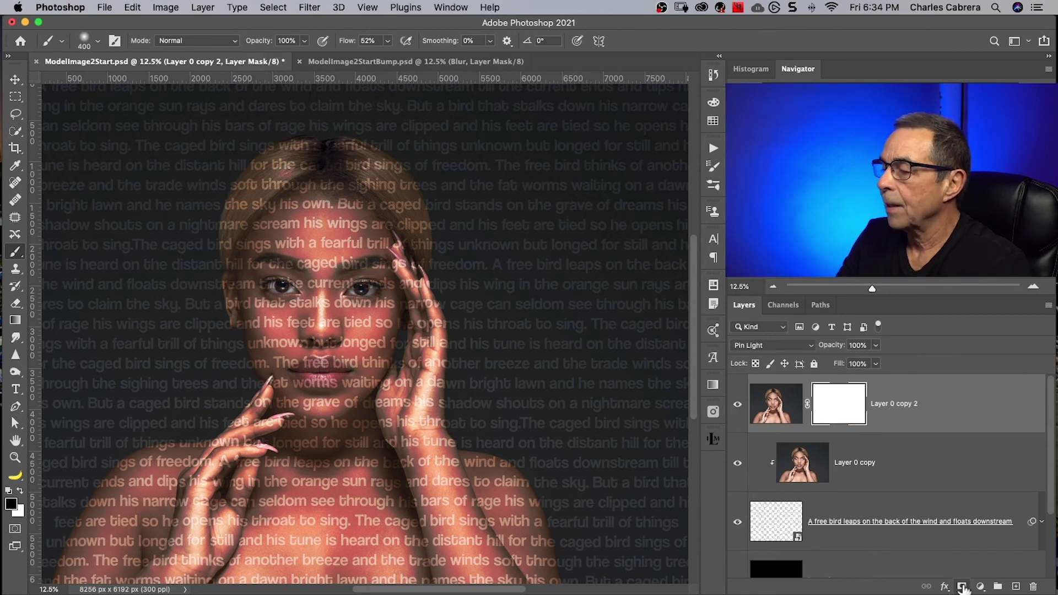
key(super+i)
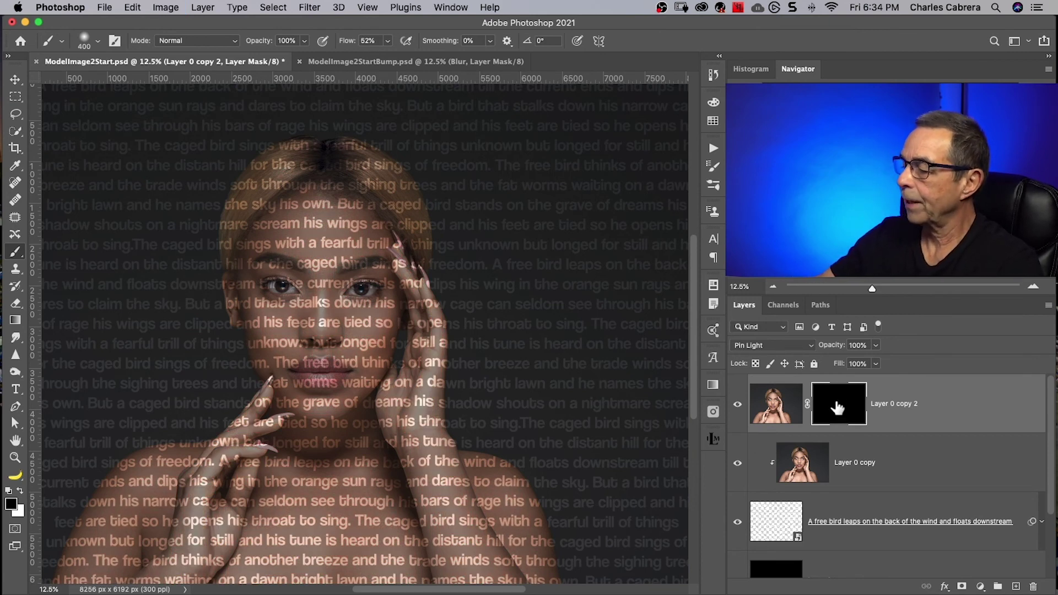
Paint white over both eyes on the Layer 0 copy 2 mask with a brush of size 250
key(x)
key(bracketleft)
key(bracketleft)
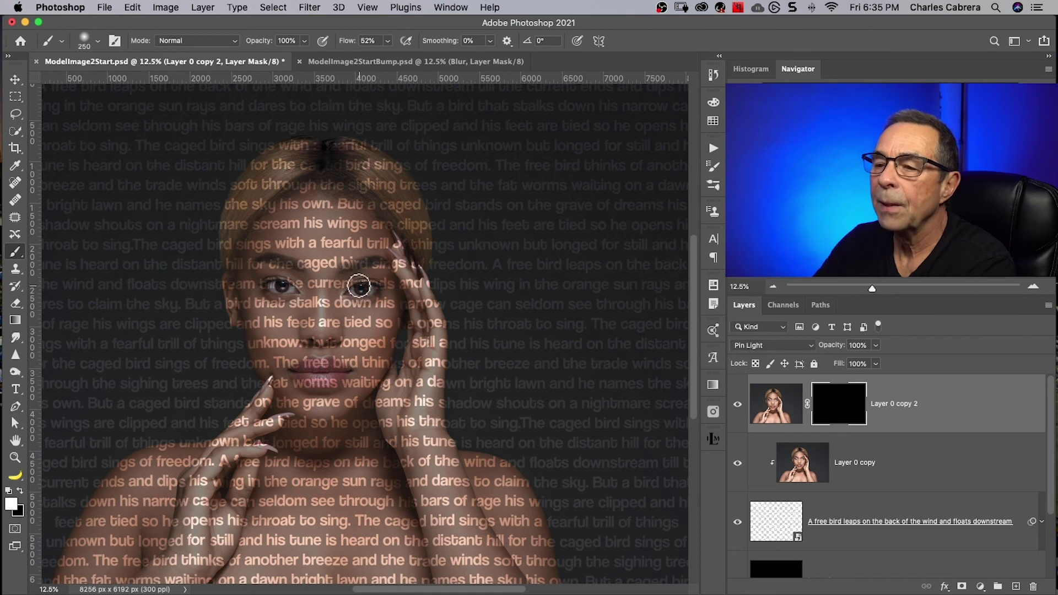
drag(366, 288, 371, 290)
mouse_move(294, 291)
mouse_down()
mouse_move(265, 294)
mouse_move(276, 295)
mouse_up()
Reduce the brush size to 175 and paint white over the lips on the Layer 0 copy 2 mask
key(bracketleft)
key(bracketleft)
mouse_move(324, 373)
mouse_down()
mouse_move(299, 368)
mouse_move(339, 372)
mouse_move(310, 365)
mouse_move(300, 370)
mouse_move(305, 385)
mouse_move(346, 369)
mouse_move(319, 368)
mouse_up()
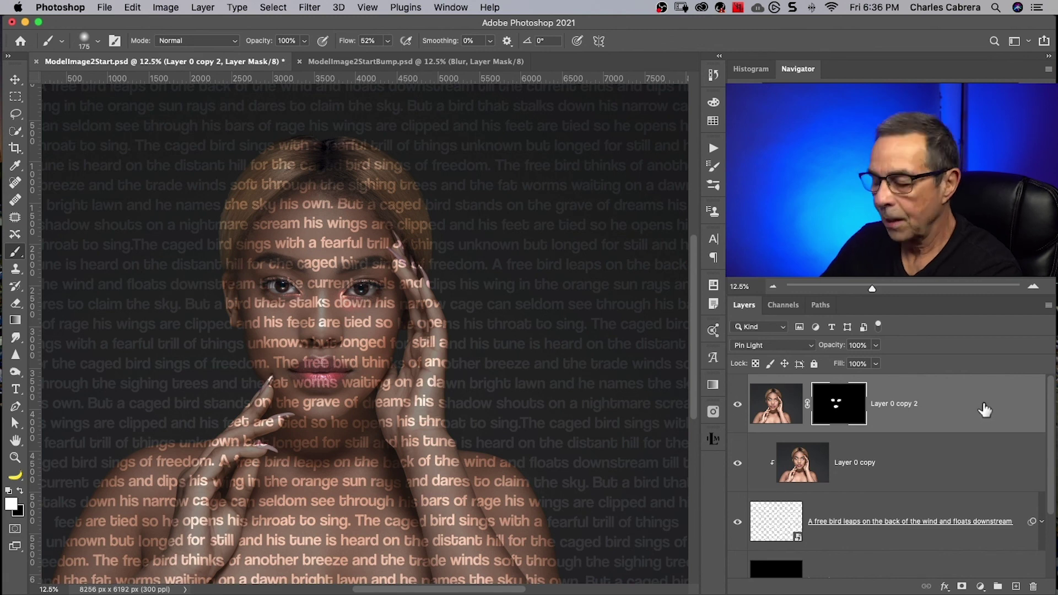
key(super+plus)
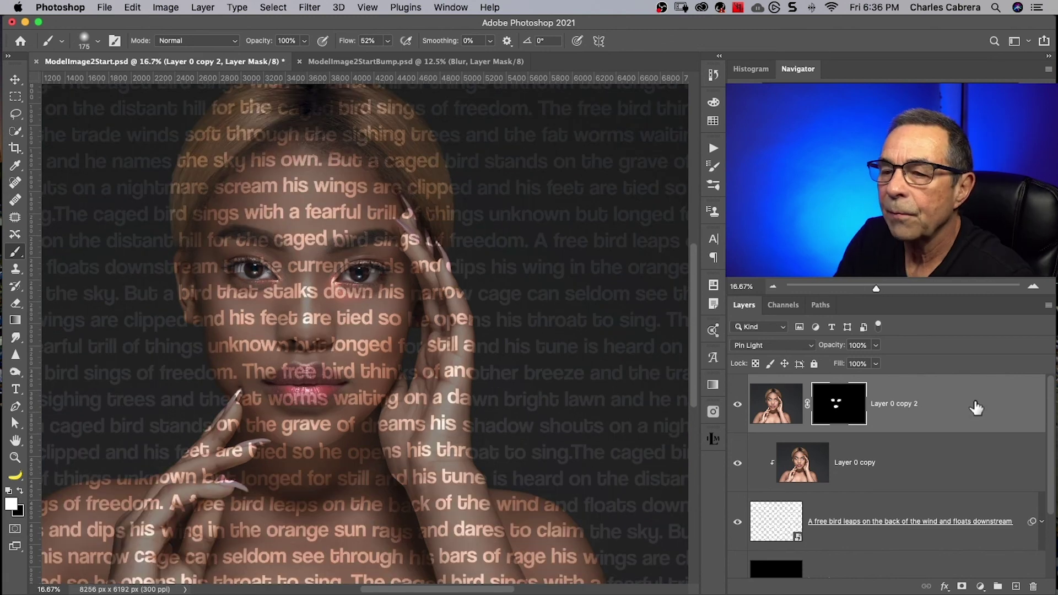